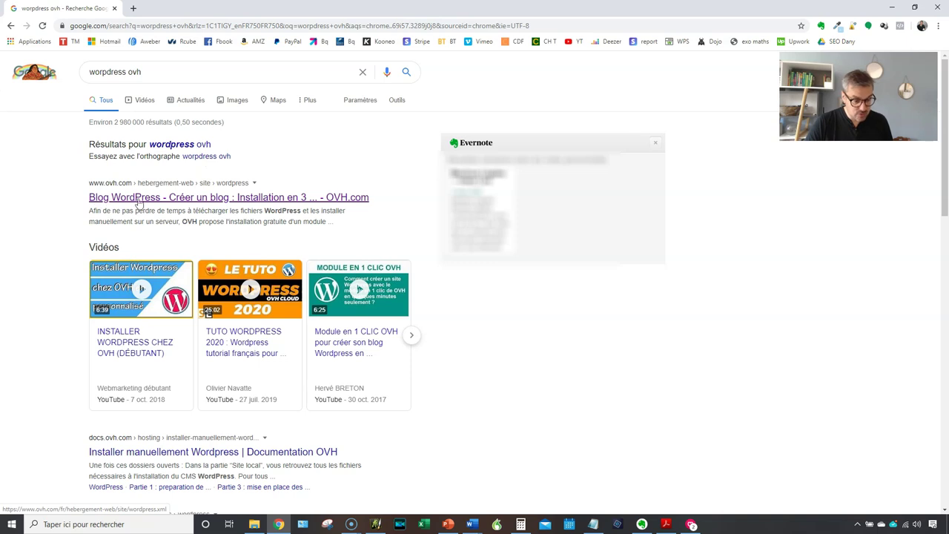
Step: Open OVH.com's 'Créer un blog wordpress' page from the Google results
left_click(145, 200)
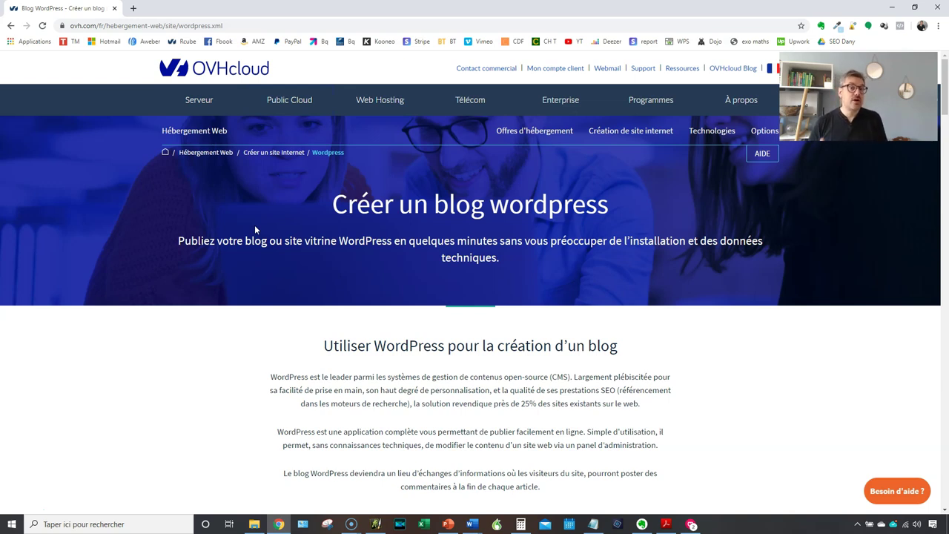
Step: Scroll down to the Perso, Pro, Cloud Web and Performance hosting plan prices
scroll(529, 265, "down", 10)
scroll(529, 237, "down", 4)
scroll(477, 295, "up", 3)
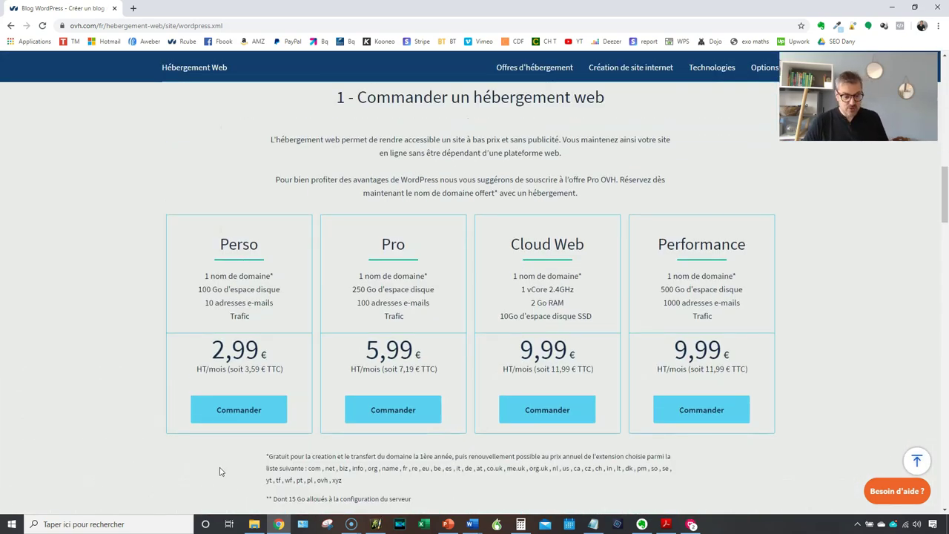
Step: Order the Perso plan, check that salsacuisine.com is available, and open a new browser tab
left_click(255, 415)
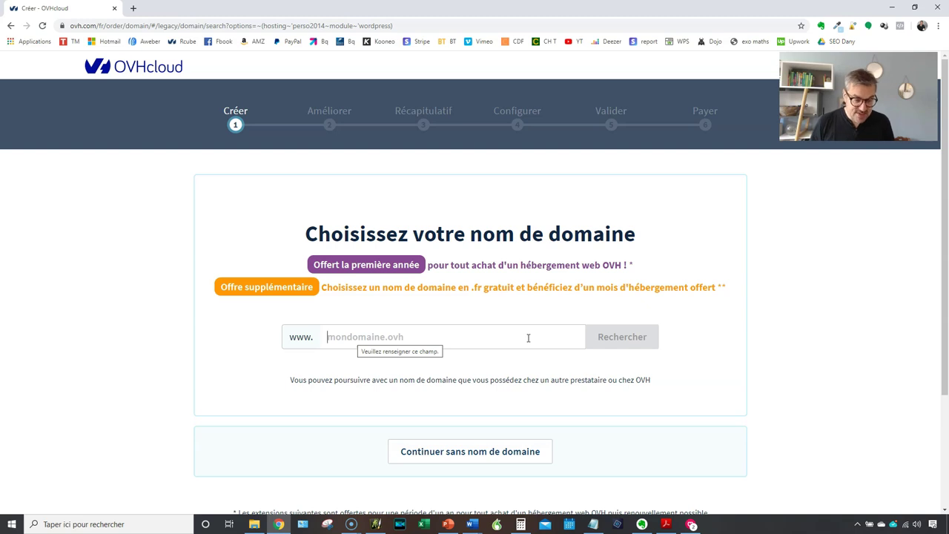
type("salsacuisine")
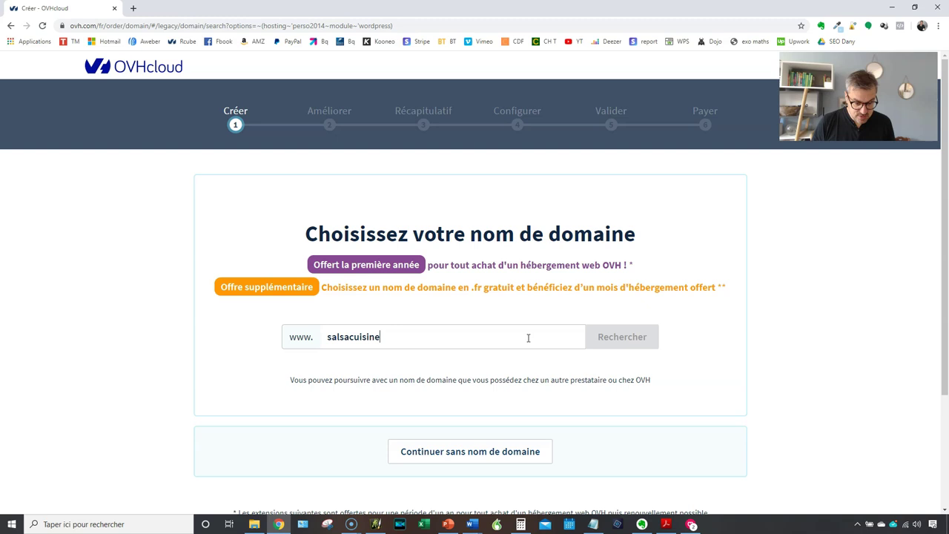
type(".com")
left_click(638, 338)
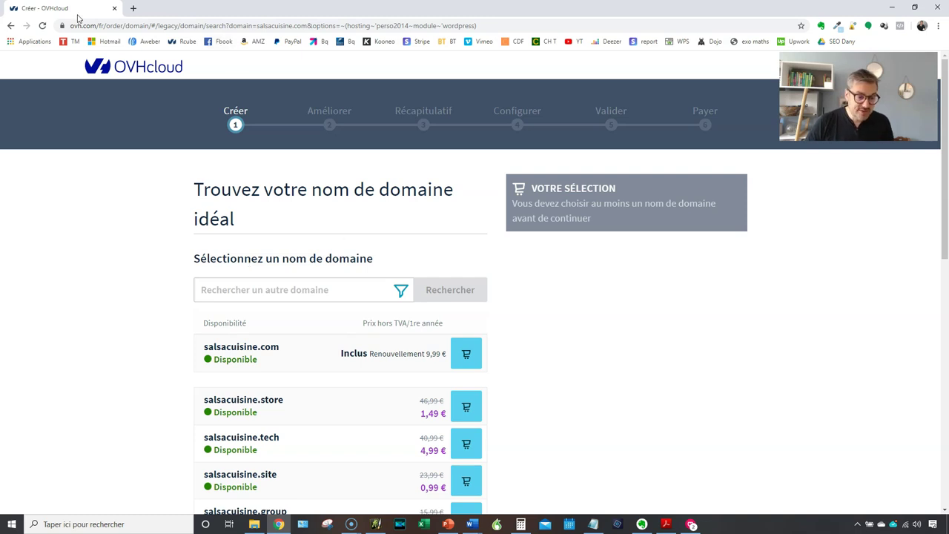
left_click(133, 8)
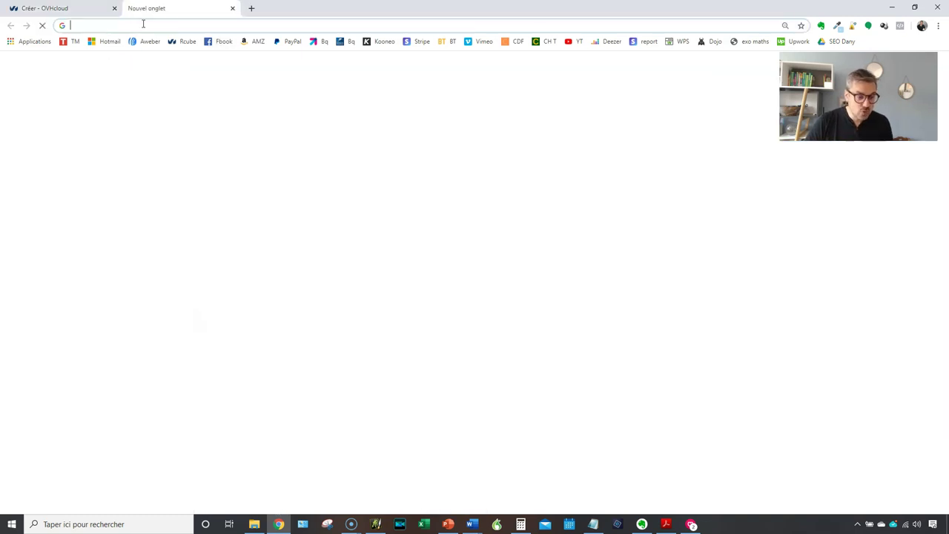
Step: Search Google for 'trouver un nom de blog traficmania' and open the Trafic Mania guide
type("trouver un nom de blog traficmania")
key("Return")
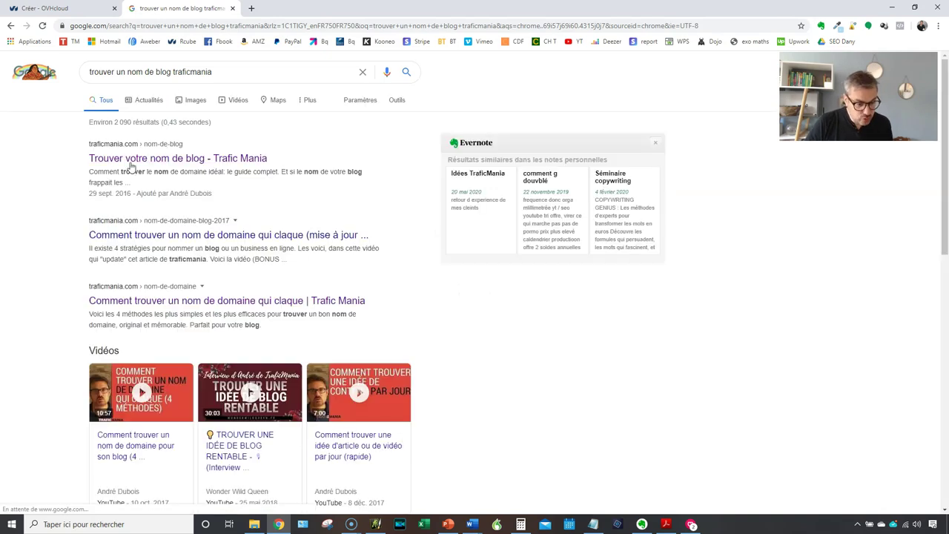
left_click(202, 160)
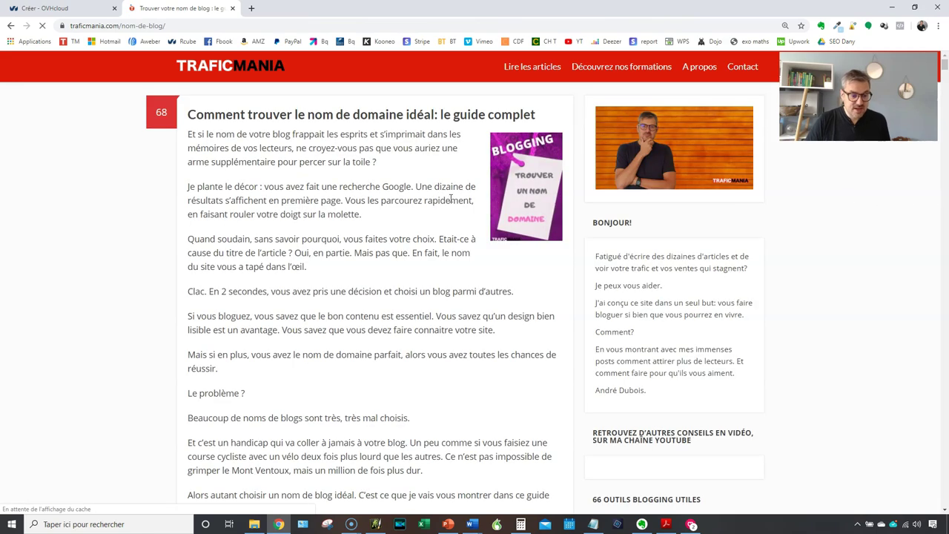
Step: Read through the Trafic Mania blog-naming article, then return to the OVHcloud tab
left_click_drag(214, 117, 537, 119)
scroll(416, 189, "down", 10)
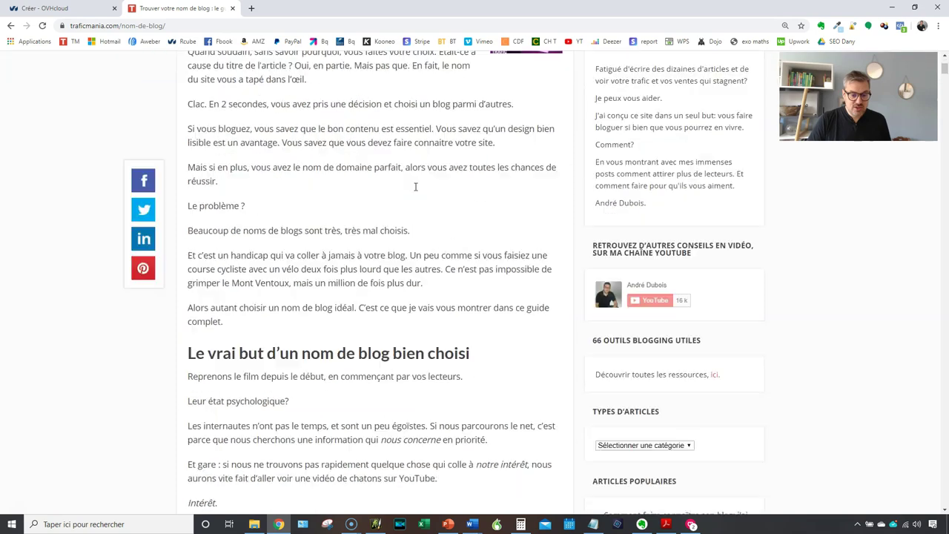
scroll(417, 195, "down", 15)
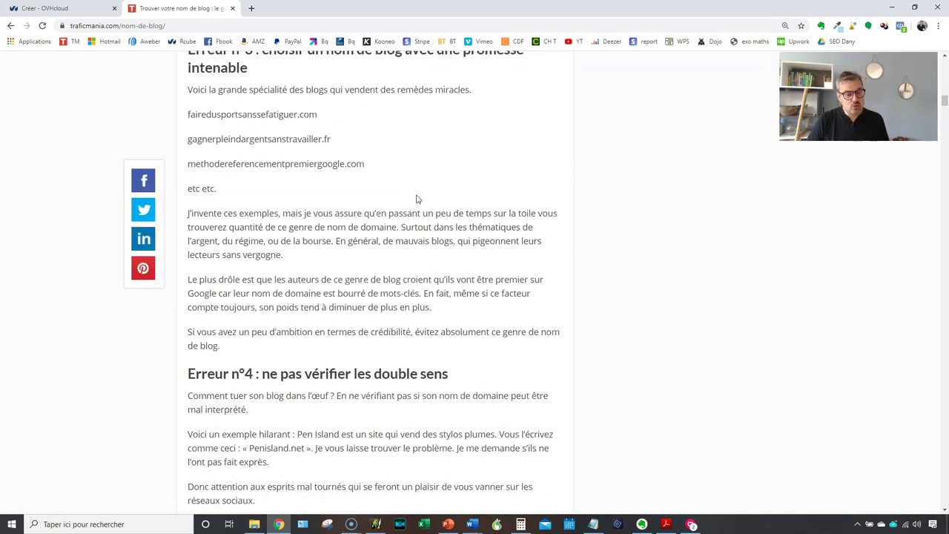
scroll(417, 200, "down", 6)
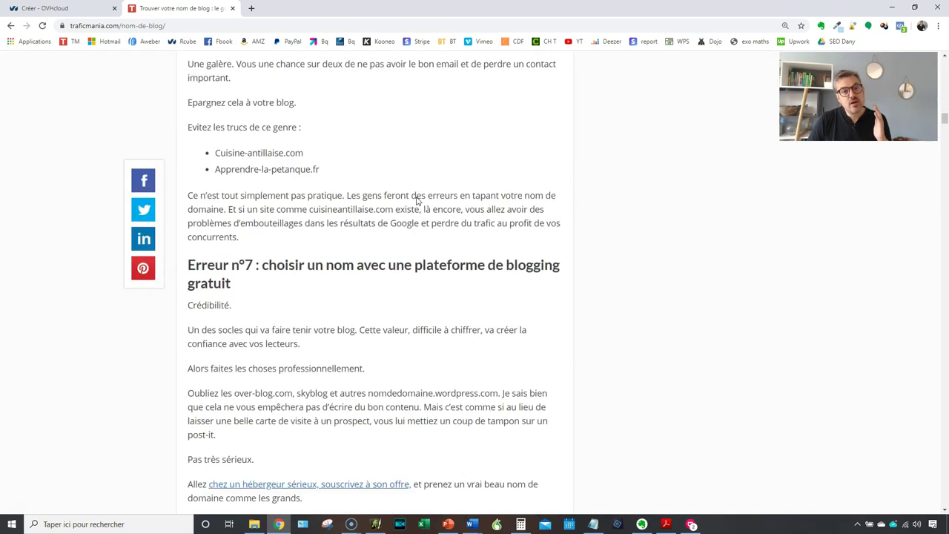
scroll(417, 200, "down", 8)
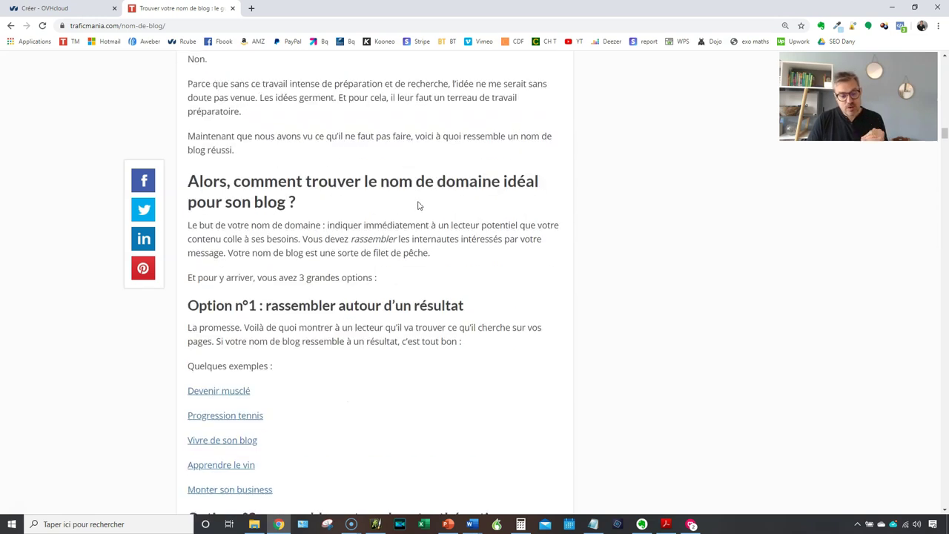
scroll(418, 205, "down", 2)
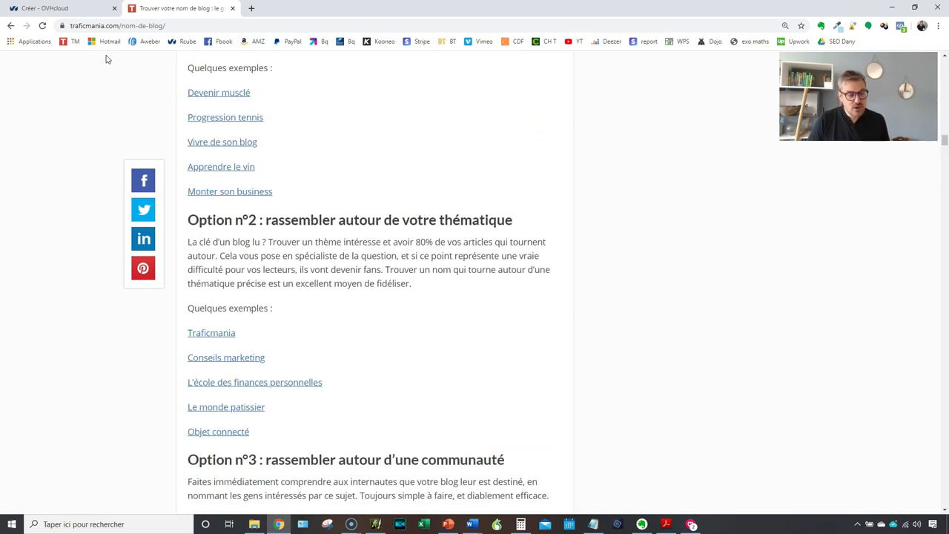
scroll(252, 278, "down", 3)
left_click(71, 13)
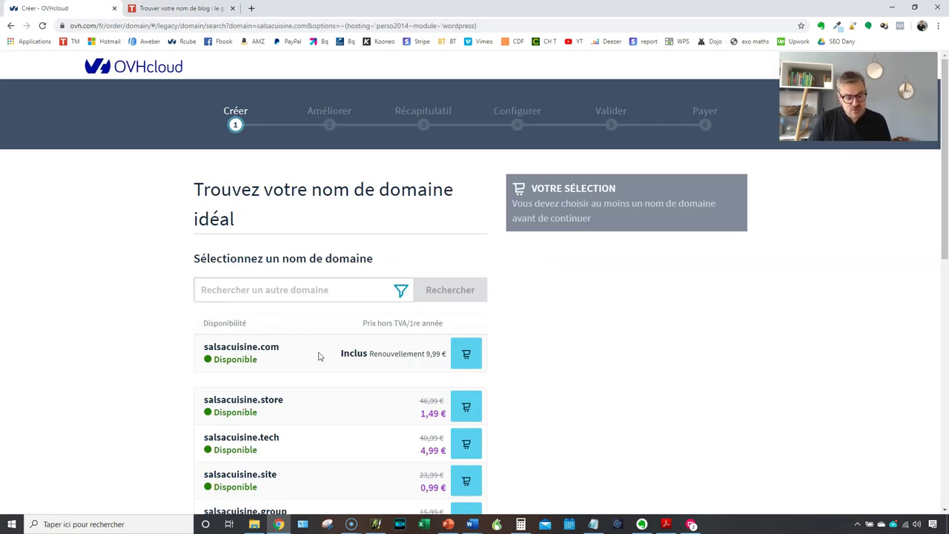
Step: Add salsacuisine.com (included first year, 9,99 € renewal) to the order and continue
scroll(309, 321, "down", 3)
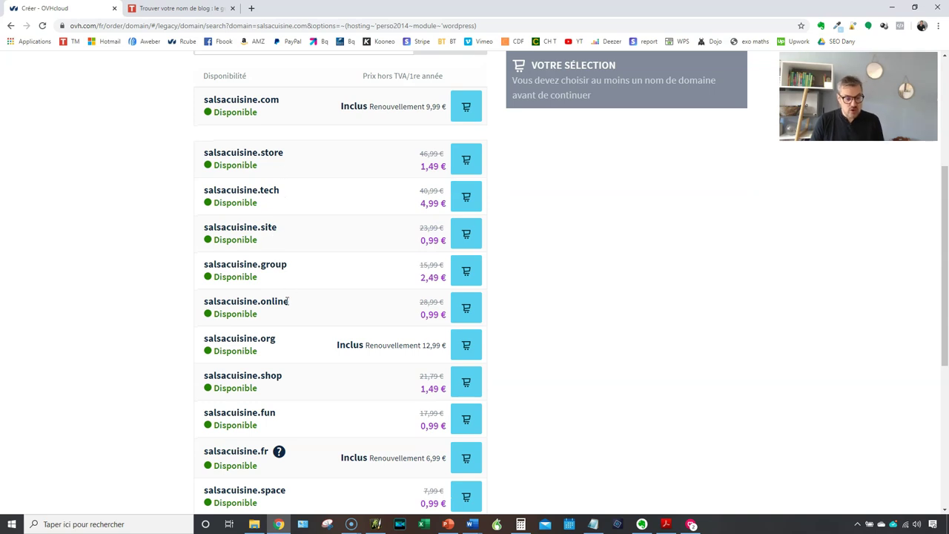
scroll(286, 376, "down", 1)
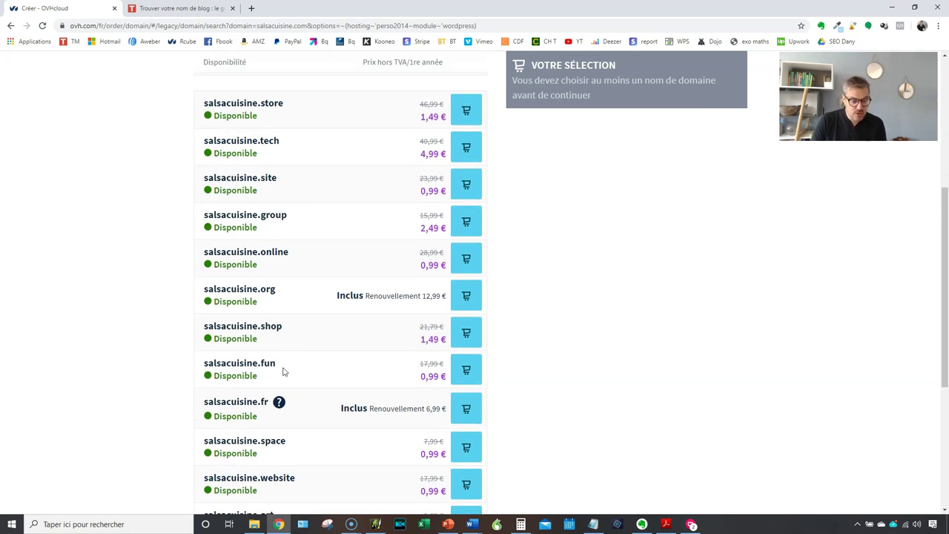
scroll(293, 389, "up", 3)
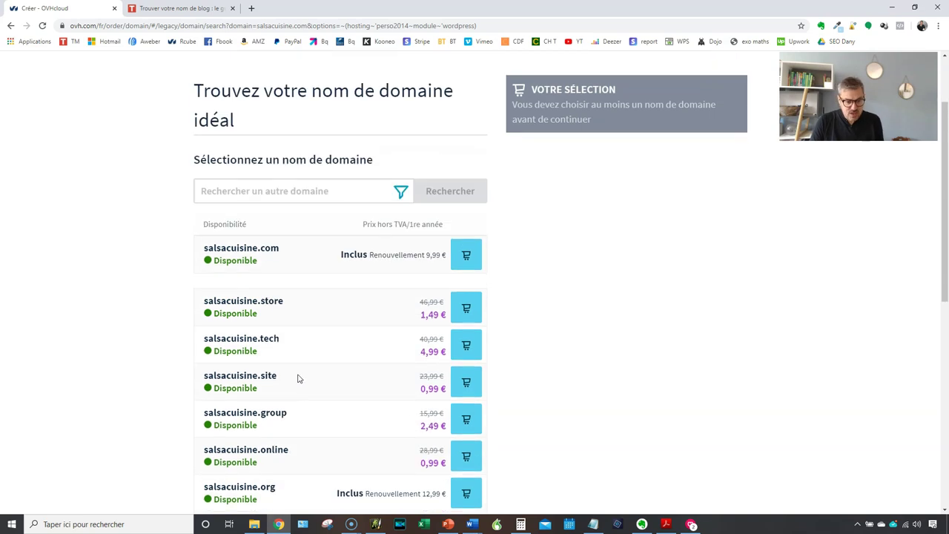
scroll(290, 258, "down", 4)
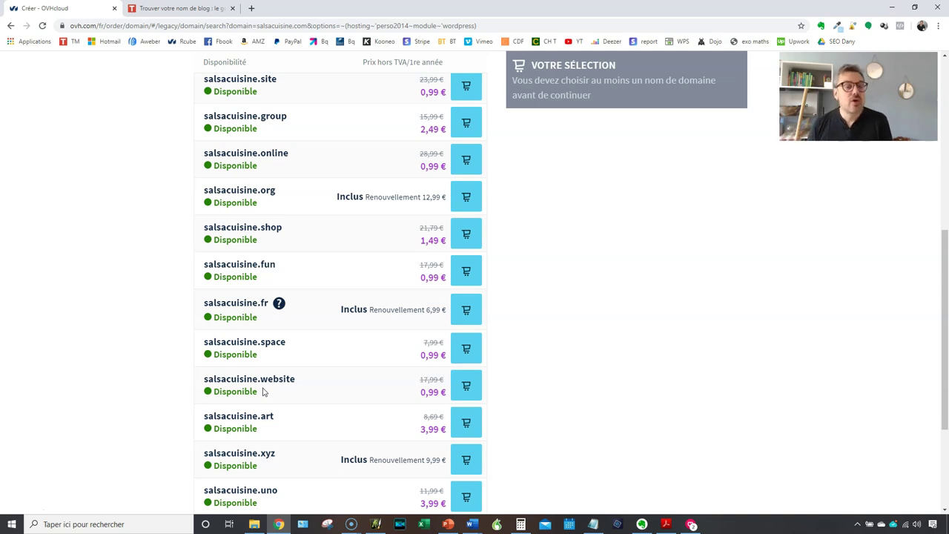
scroll(129, 319, "up", 3)
left_click(466, 209)
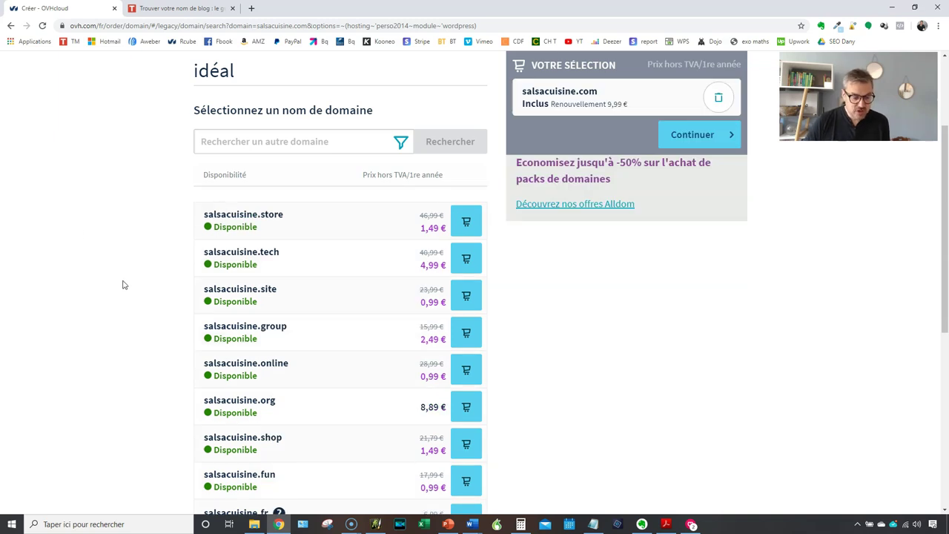
scroll(232, 324, "down", 2)
scroll(244, 304, "up", 4)
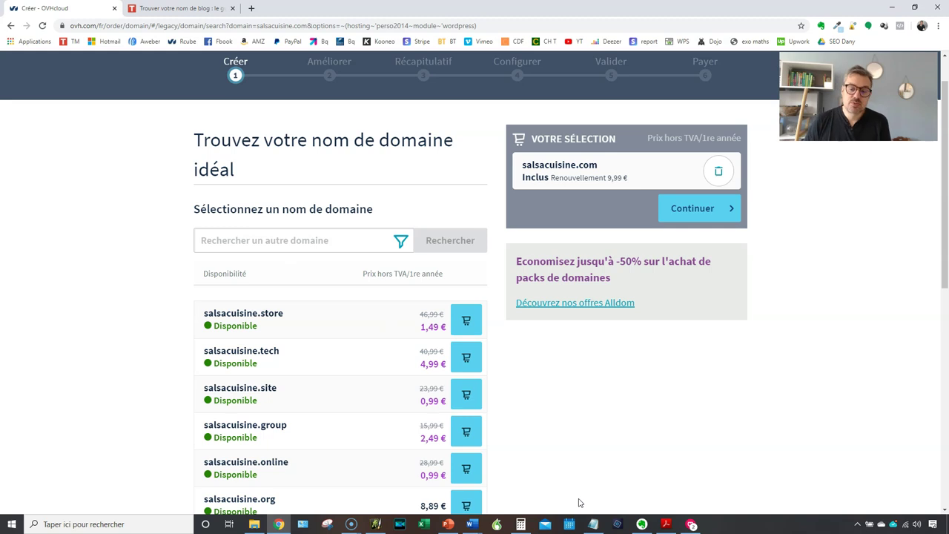
left_click(678, 206)
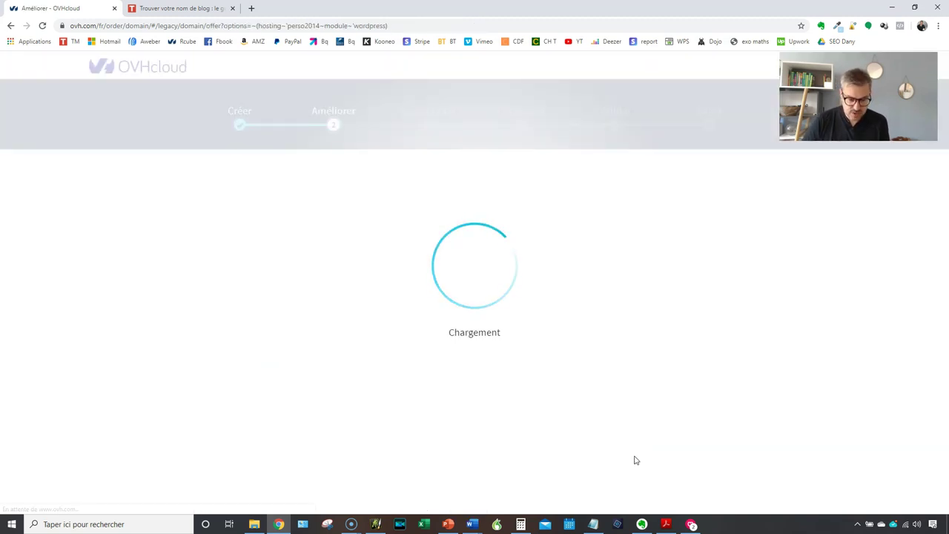
Step: Add DNS Anycast and free DNSSEC to the domain, keeping Service Gold, and continue
scroll(467, 345, "down", 1)
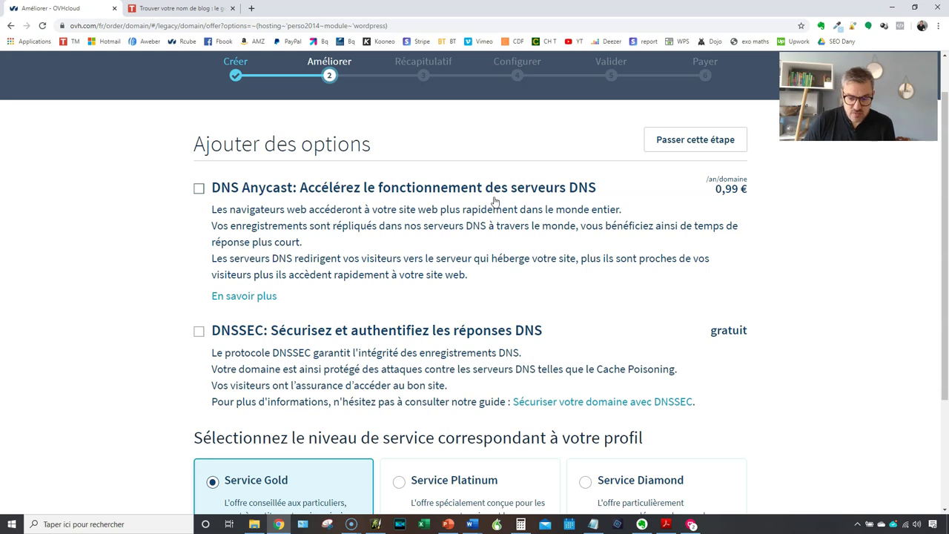
scroll(489, 204, "down", 1)
left_click(198, 140)
scroll(208, 233, "down", 1)
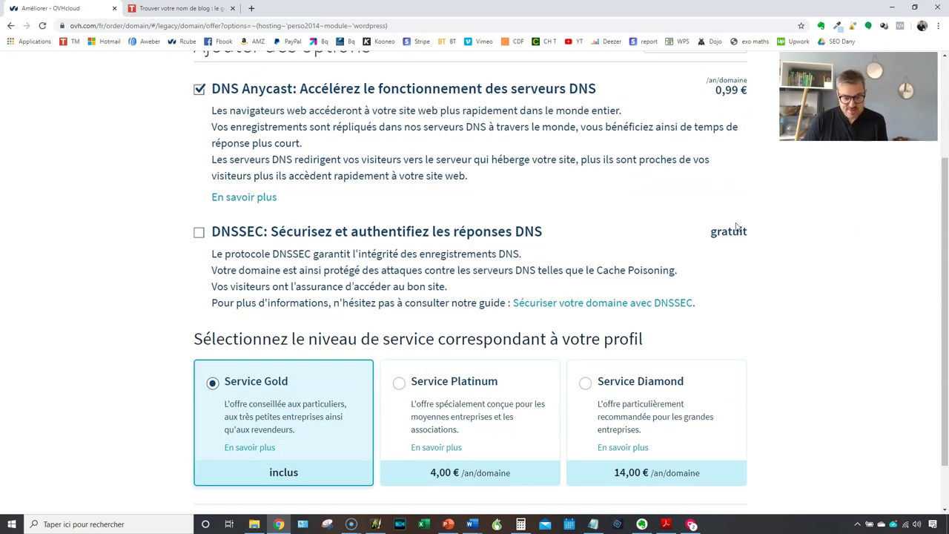
left_click(199, 234)
scroll(167, 269, "down", 1)
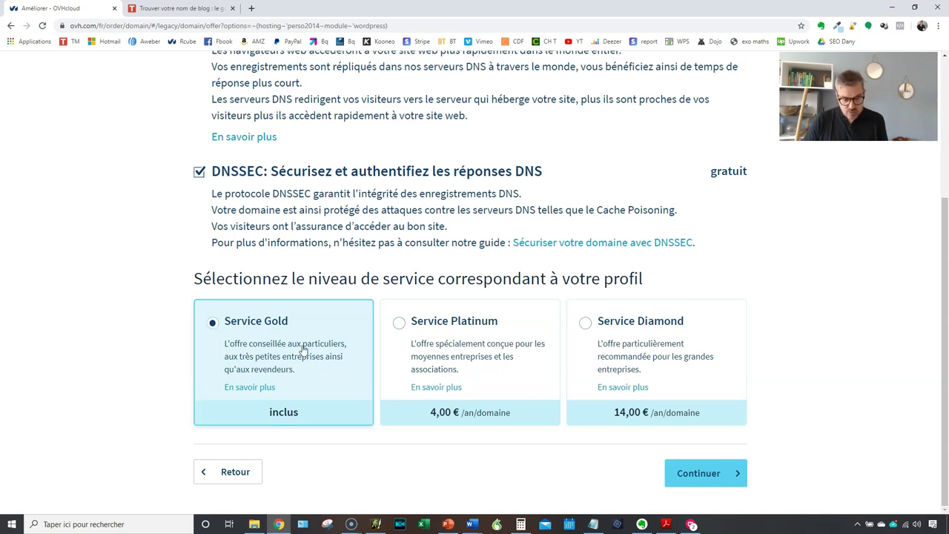
left_click(719, 475)
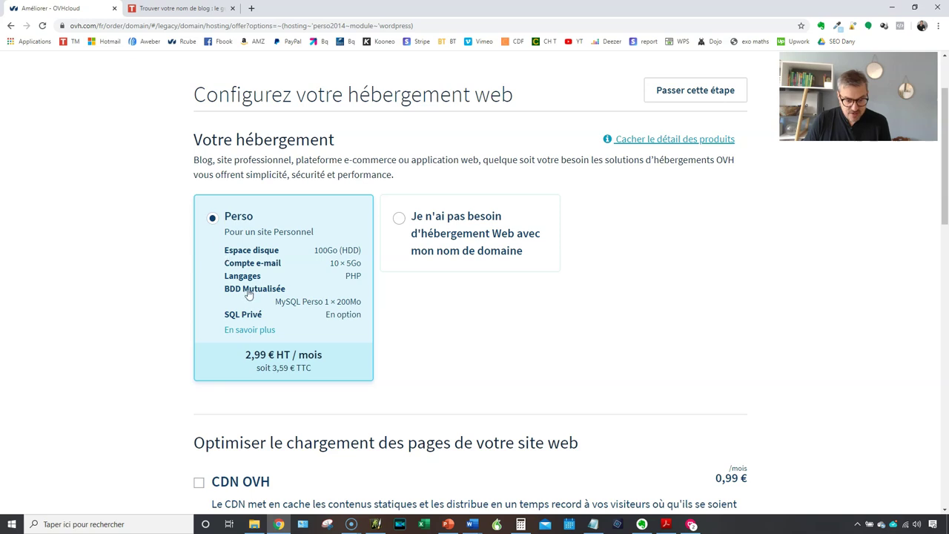
Step: Choose WordPress as the preinstalled CMS module and continue to the order preview
scroll(254, 239, "down", 2)
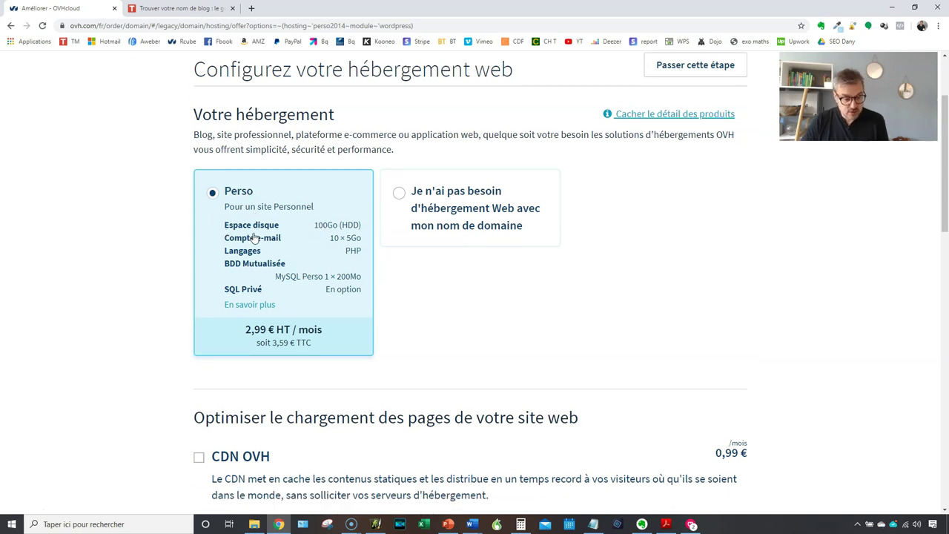
scroll(267, 286, "up", 2)
scroll(278, 315, "down", 1)
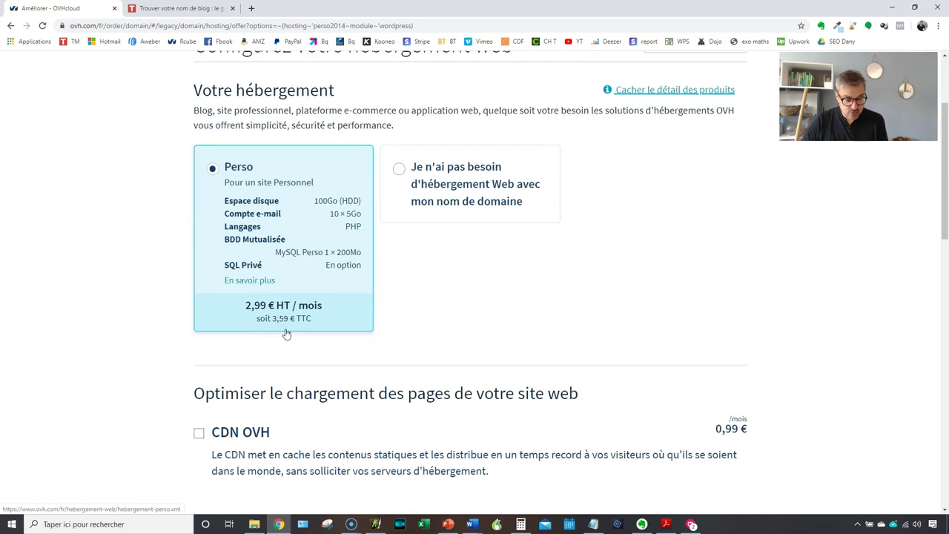
scroll(286, 333, "down", 2)
scroll(174, 220, "down", 4)
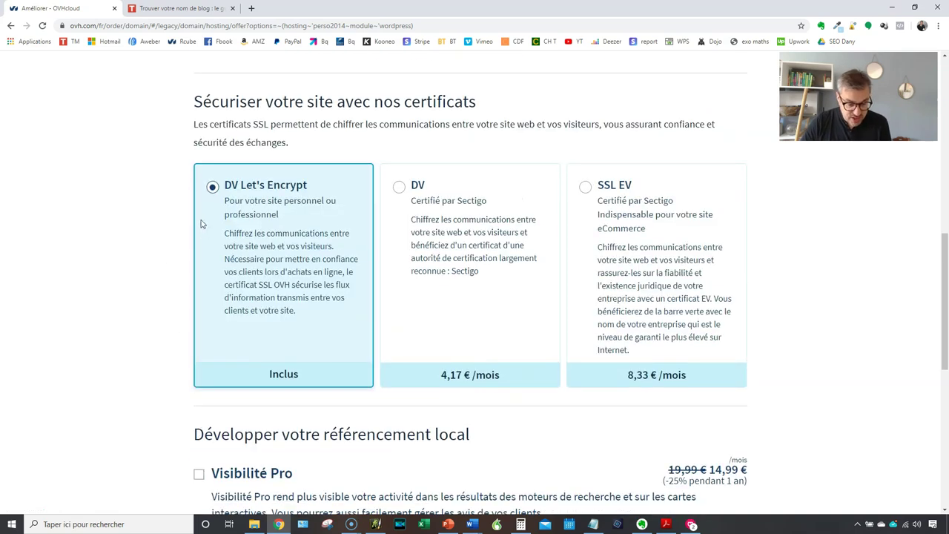
scroll(189, 203, "up", 3)
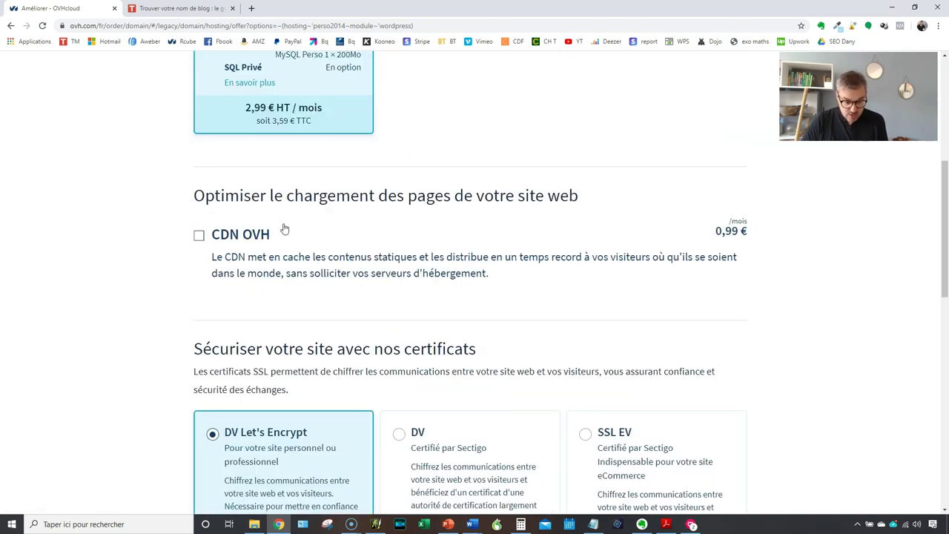
scroll(741, 234, "down", 3)
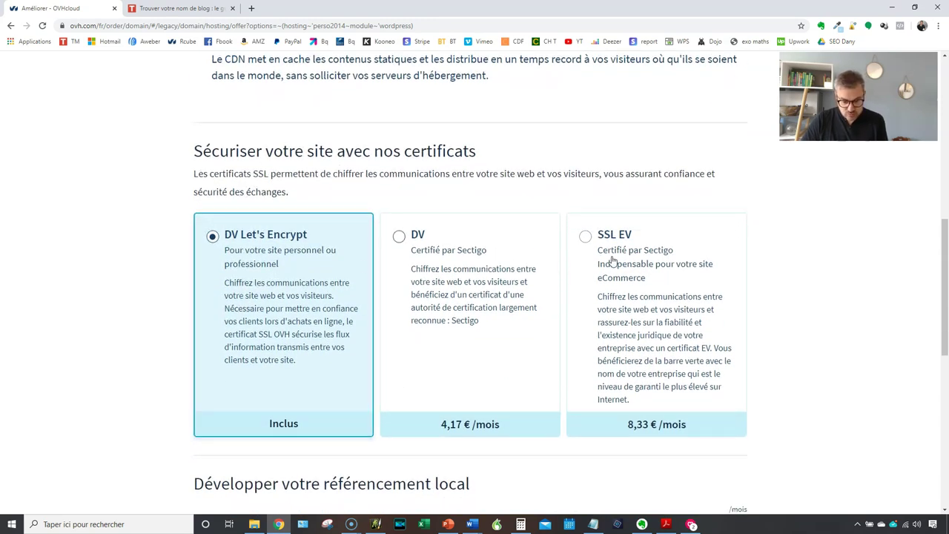
scroll(618, 261, "down", 2)
scroll(617, 261, "down", 3)
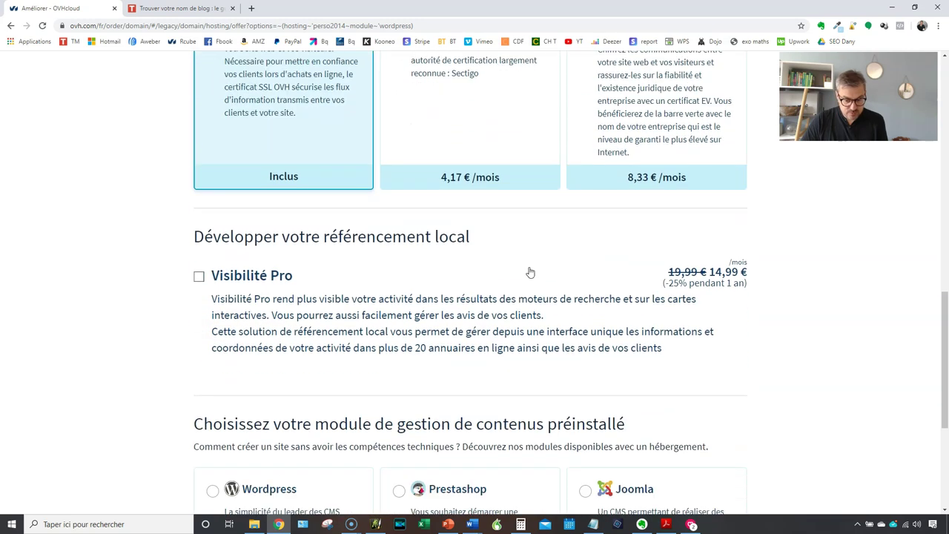
scroll(720, 215, "down", 1)
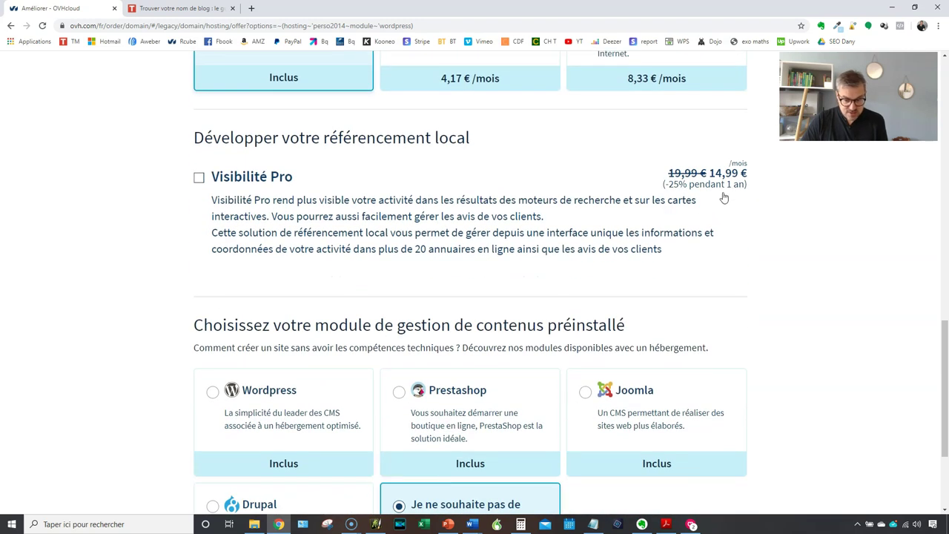
scroll(536, 251, "down", 2)
scroll(535, 252, "down", 1)
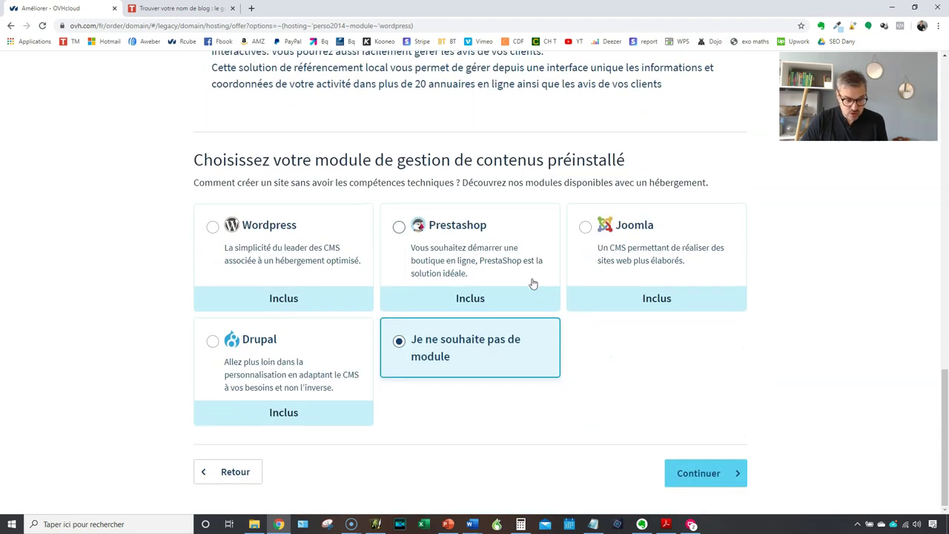
left_click(213, 229)
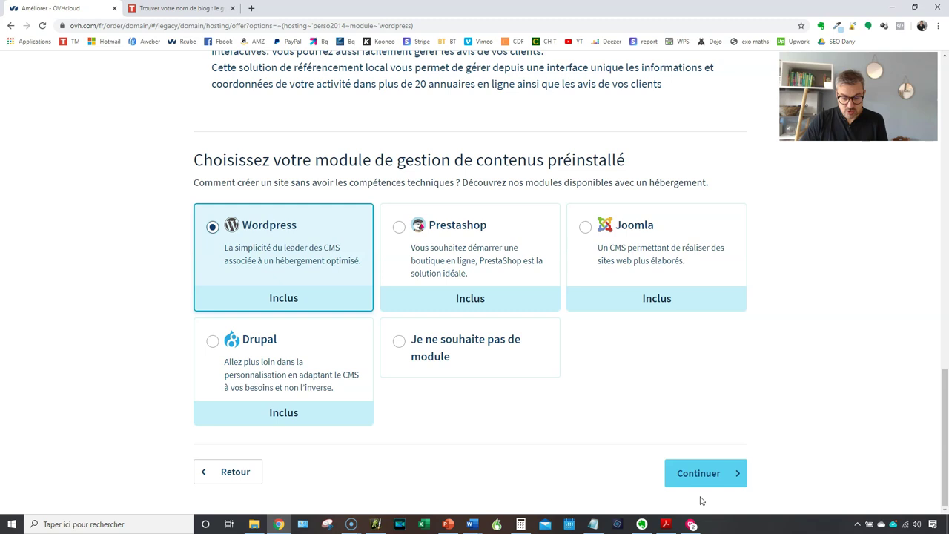
left_click(710, 475)
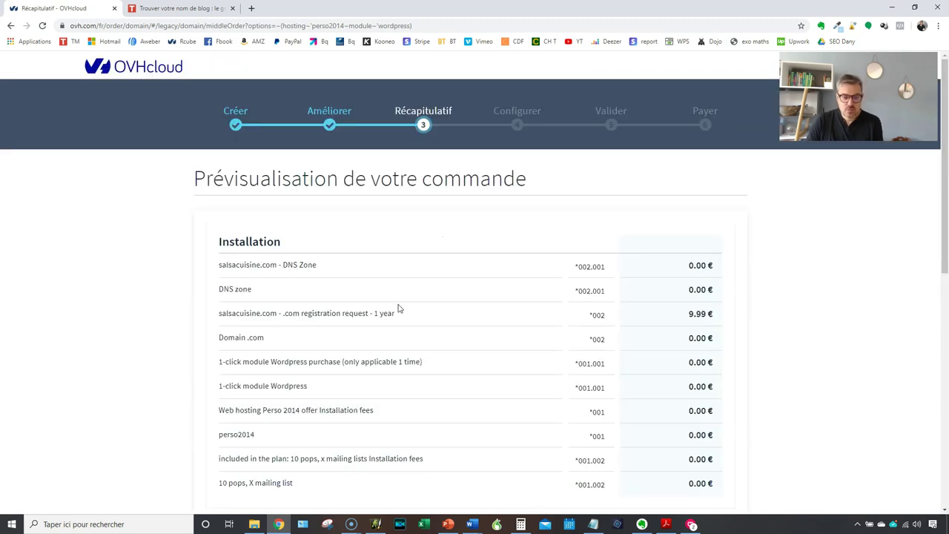
Step: Review the Récapitulatif order totals
scroll(423, 299, "down", 1)
scroll(437, 289, "down", 3)
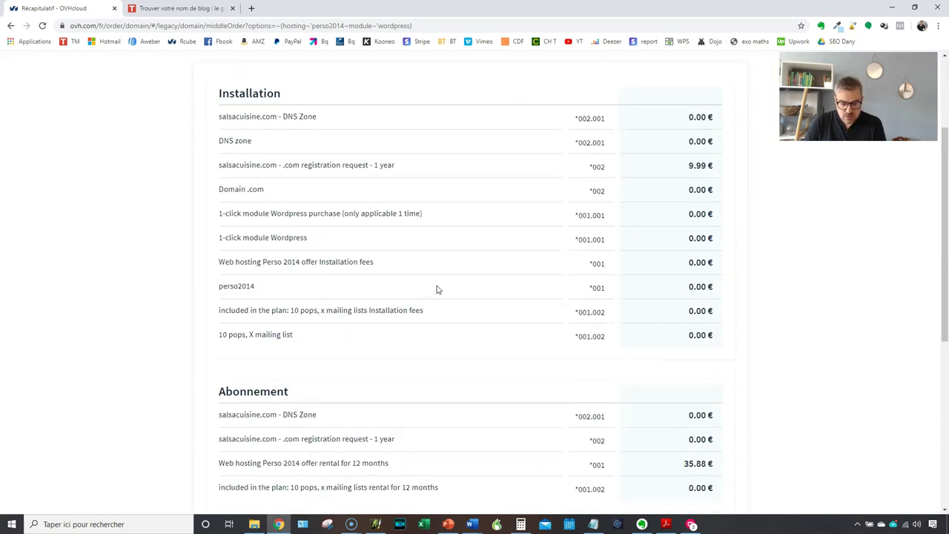
scroll(437, 293, "down", 3)
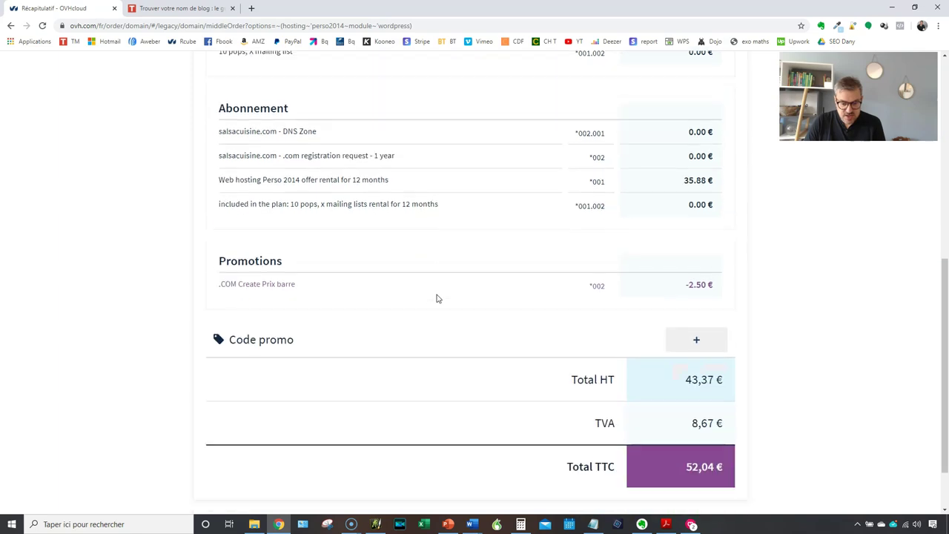
scroll(437, 299, "up", 1)
scroll(436, 303, "down", 2)
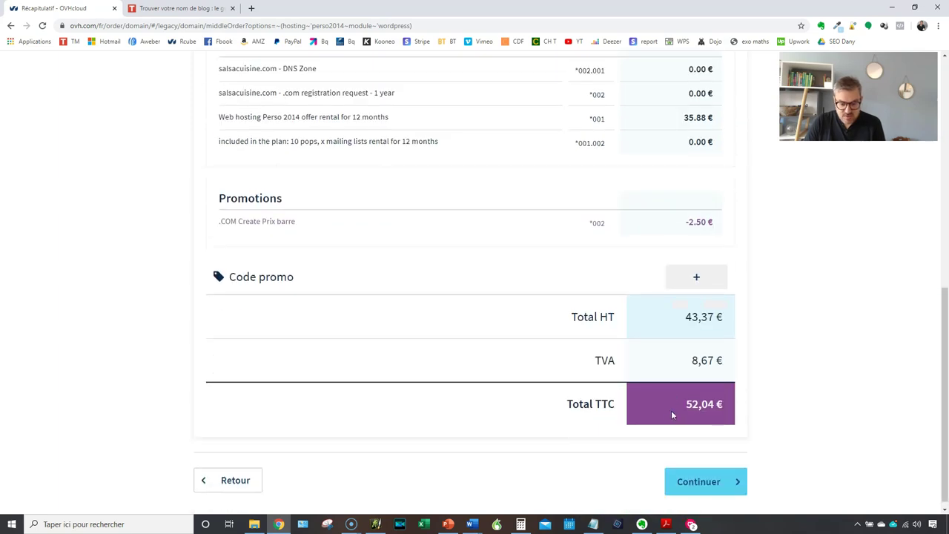
scroll(689, 419, "up", 1)
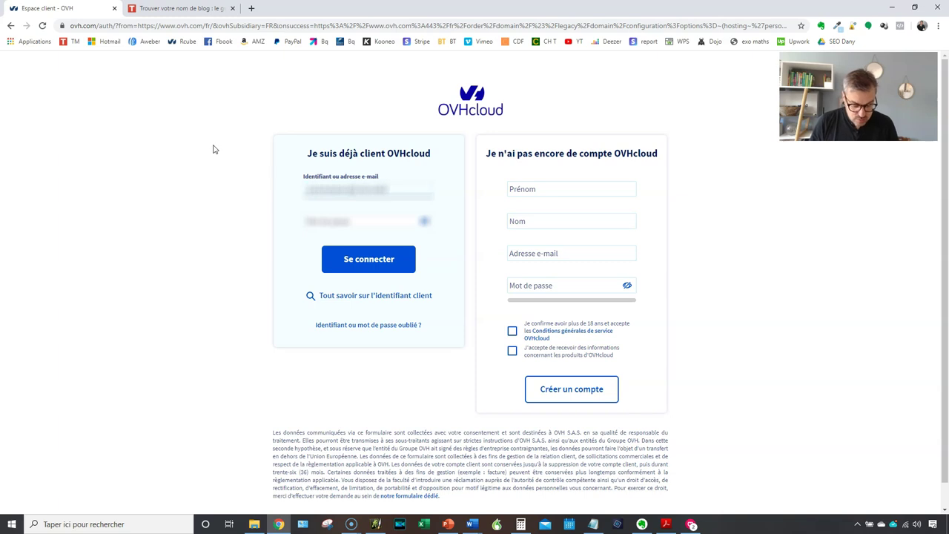
Step: Sign in to the existing customer account with its password
left_click(328, 241)
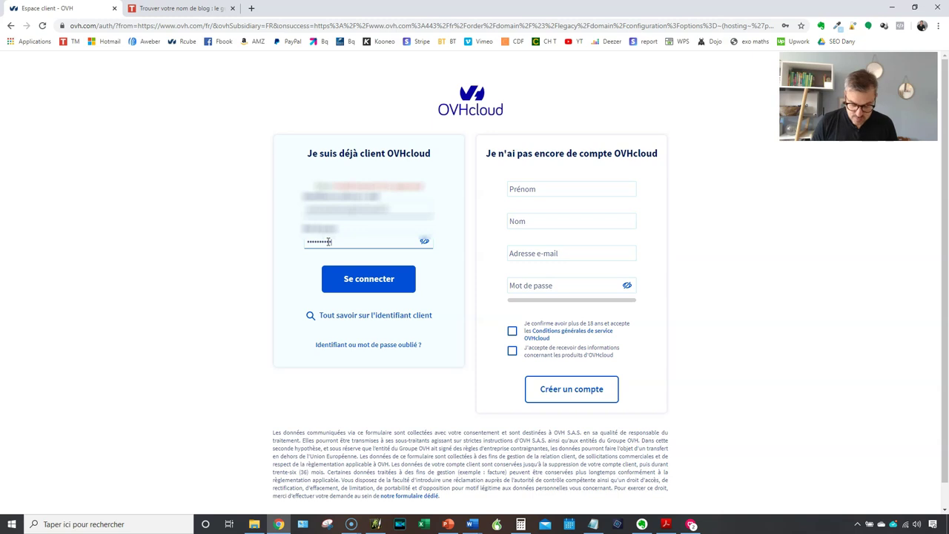
key("Tab")
key("Return")
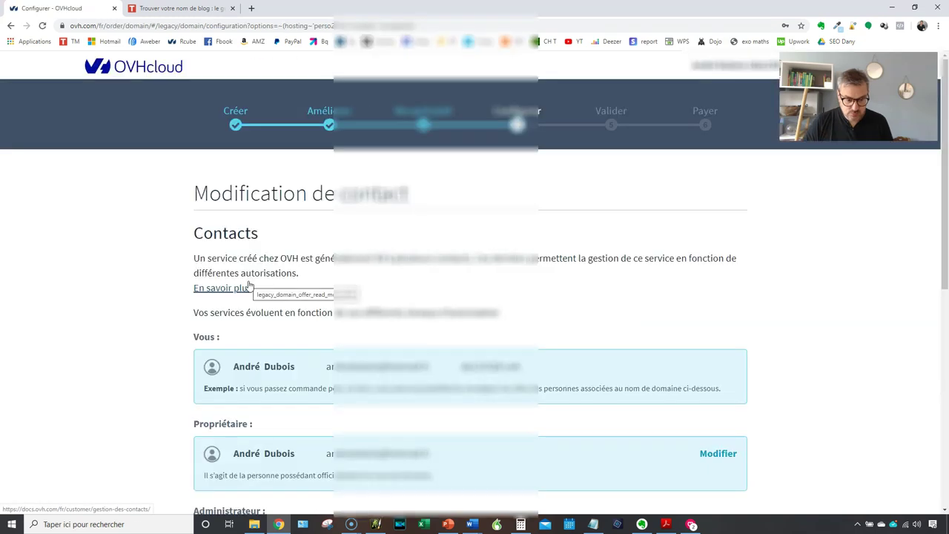
Step: Keep the default contacts and DNS settings and proceed to validation
scroll(379, 225, "down", 2)
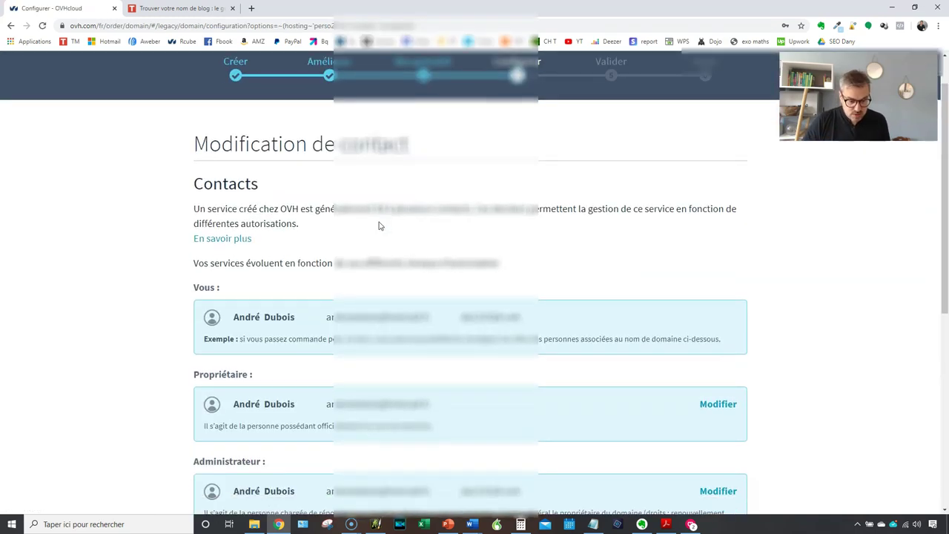
scroll(383, 198, "down", 3)
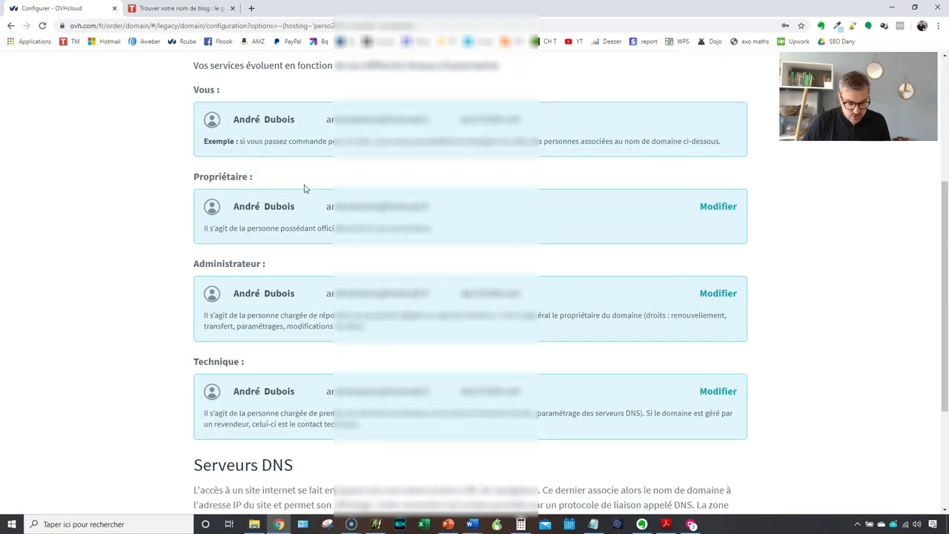
scroll(268, 256, "down", 1)
scroll(278, 241, "down", 1)
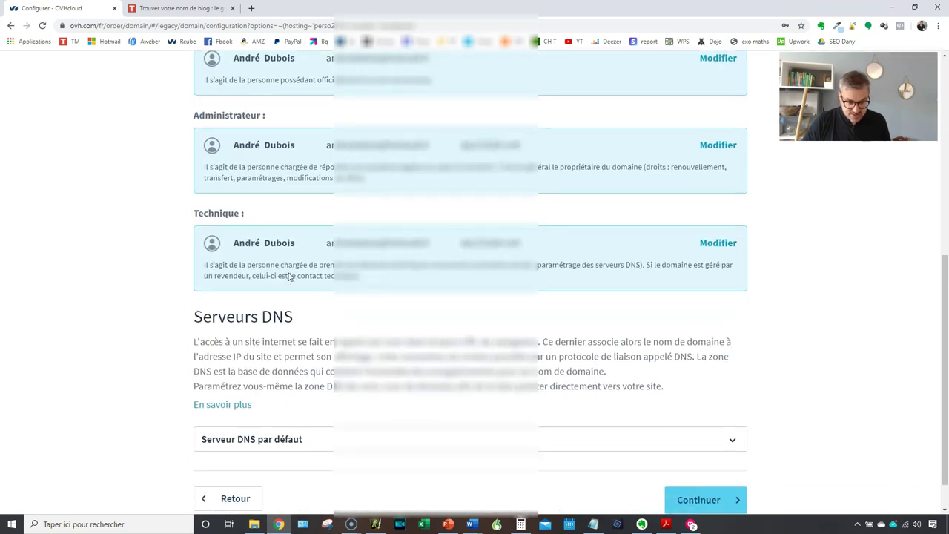
scroll(352, 259, "down", 1)
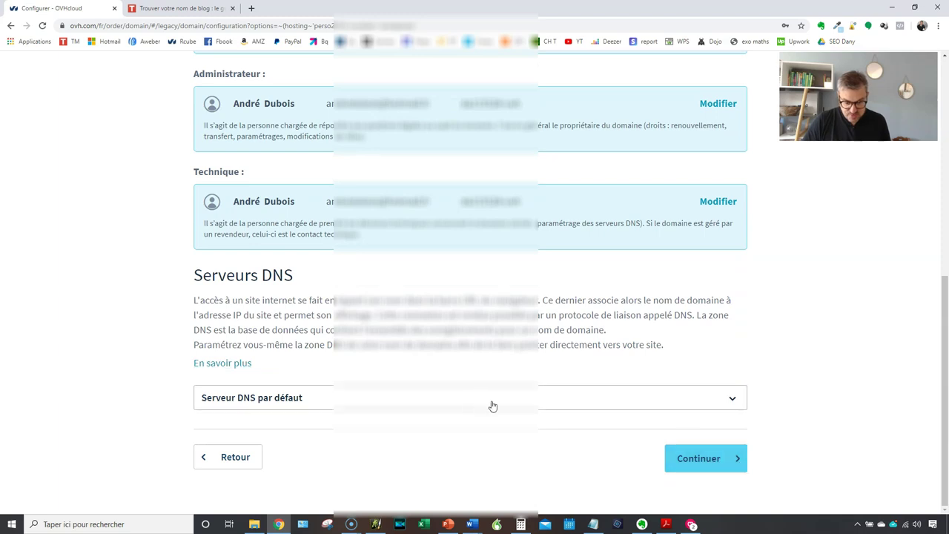
left_click(697, 459)
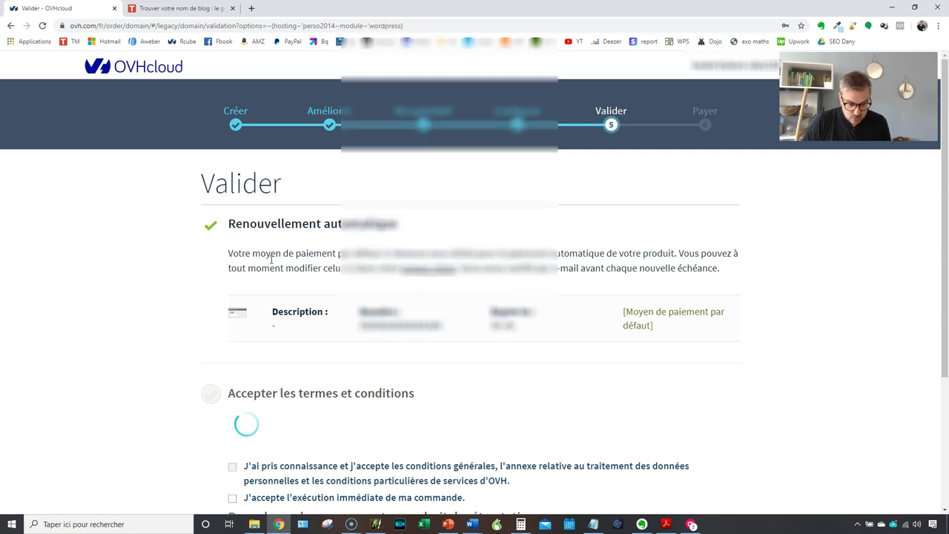
Step: Expand and scroll through the OVH_Data_Protection_Agreement text
scroll(326, 258, "down", 2)
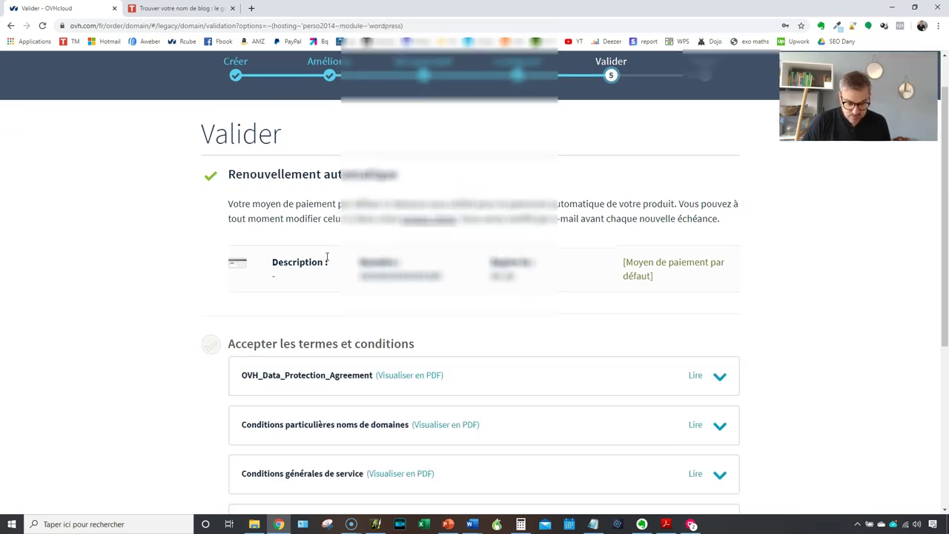
scroll(302, 221, "down", 2)
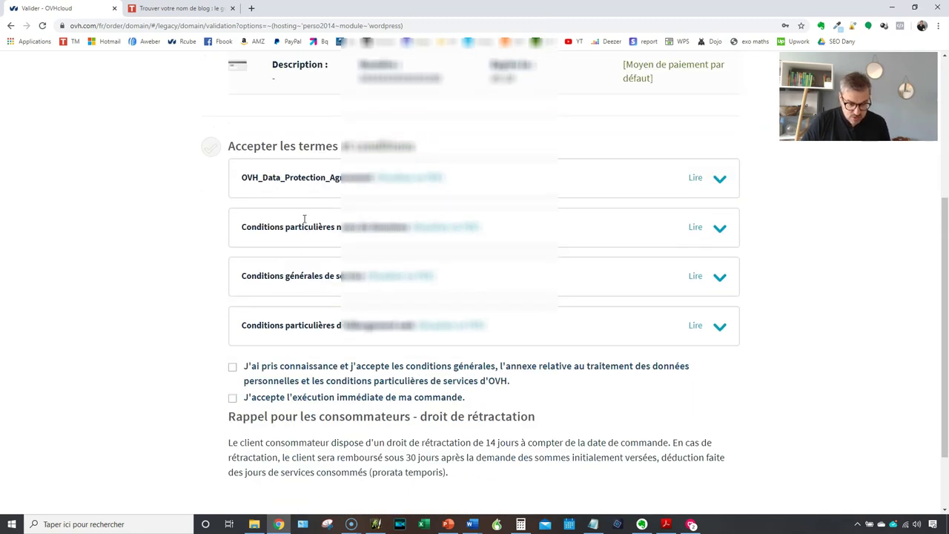
scroll(302, 218, "up", 3)
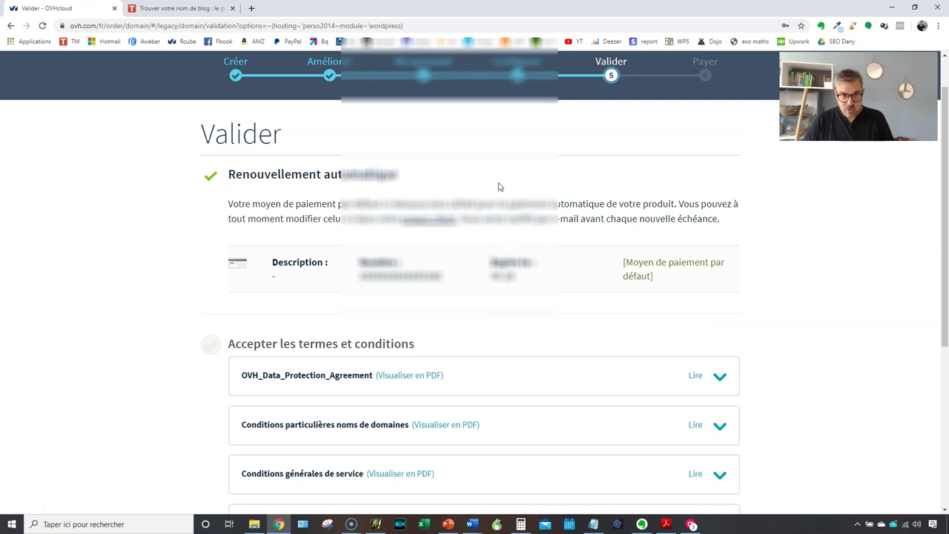
scroll(469, 174, "down", 2)
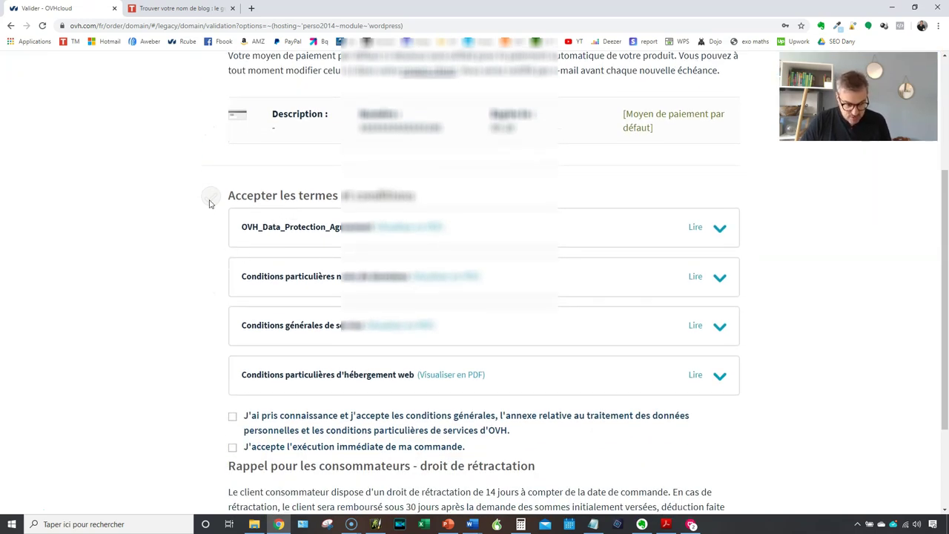
left_click(719, 228)
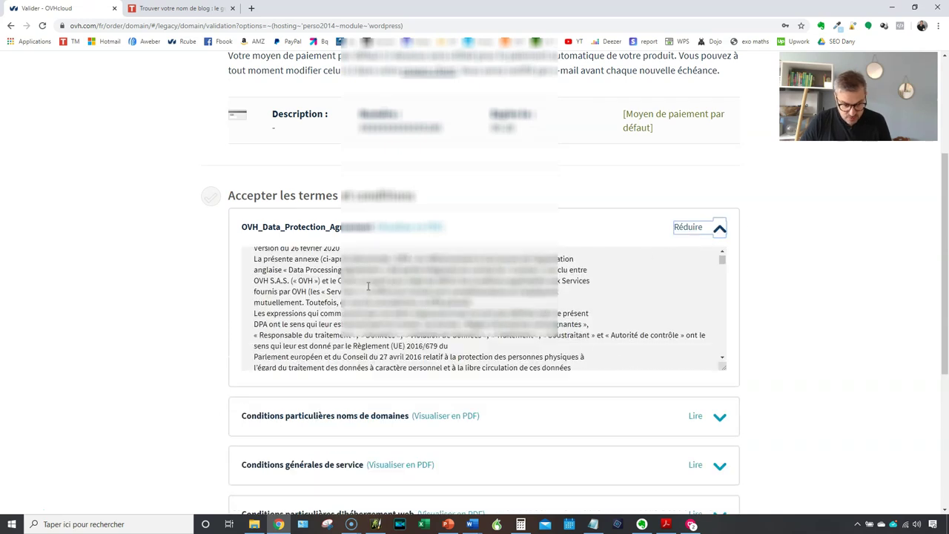
scroll(368, 286, "down", 6)
left_click(724, 293)
left_click_drag(725, 293, 682, 383)
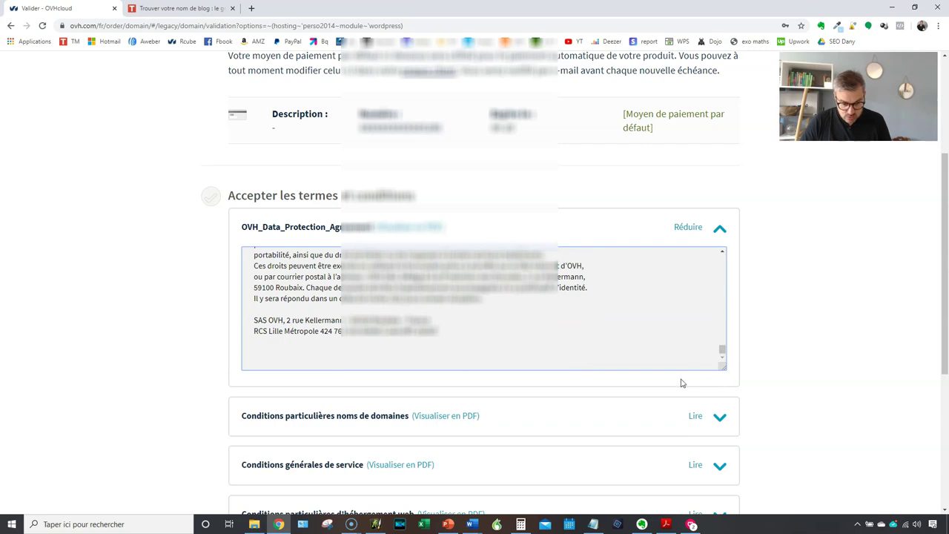
Step: Accept the general terms and immediate execution, then advance to the Payer step
scroll(682, 383, "down", 5)
left_click(232, 280)
left_click(233, 311)
scroll(271, 318, "up", 4)
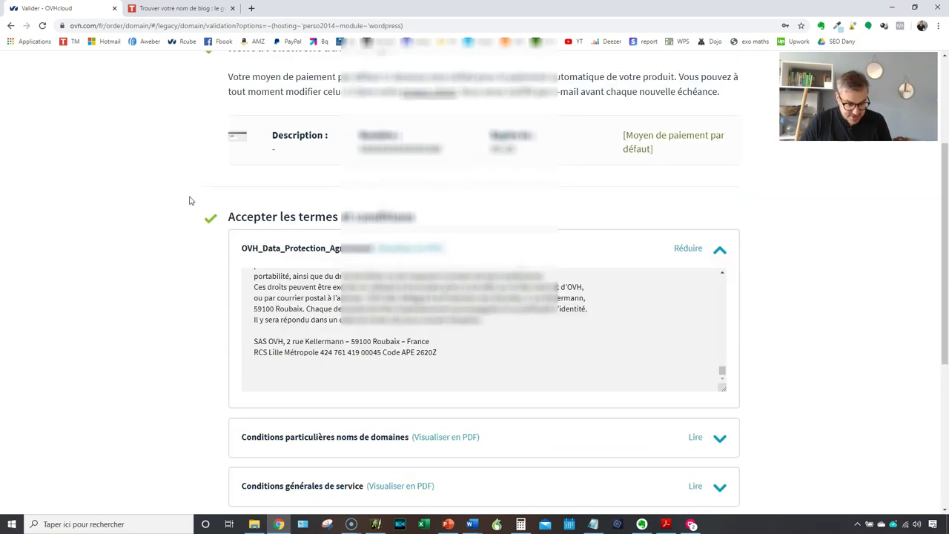
scroll(216, 235, "down", 4)
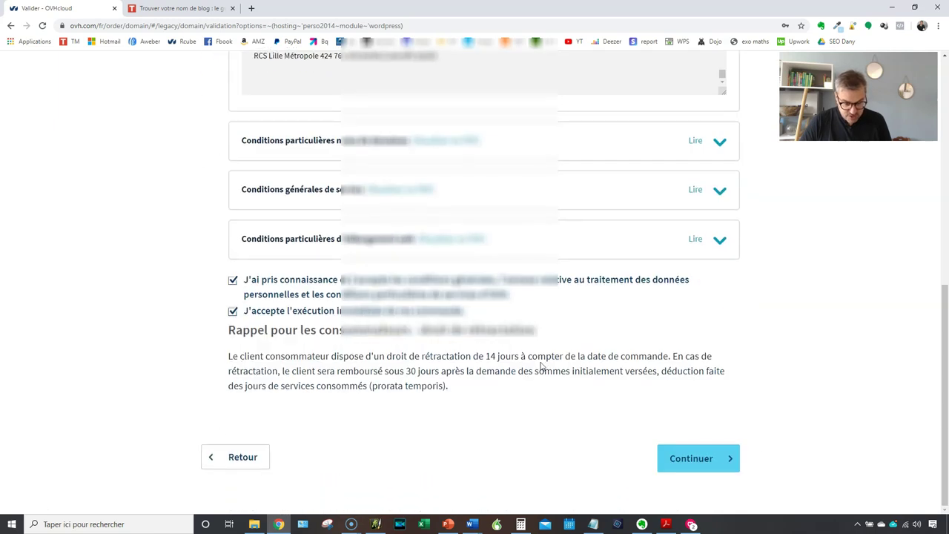
left_click(720, 458)
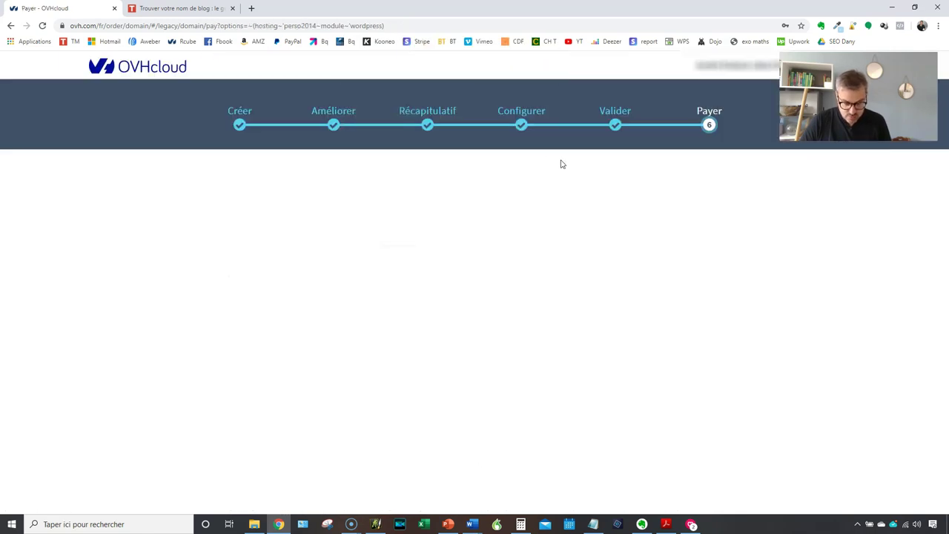
Step: Choose bank card payment for the 52,04 € order
scroll(385, 265, "down", 10)
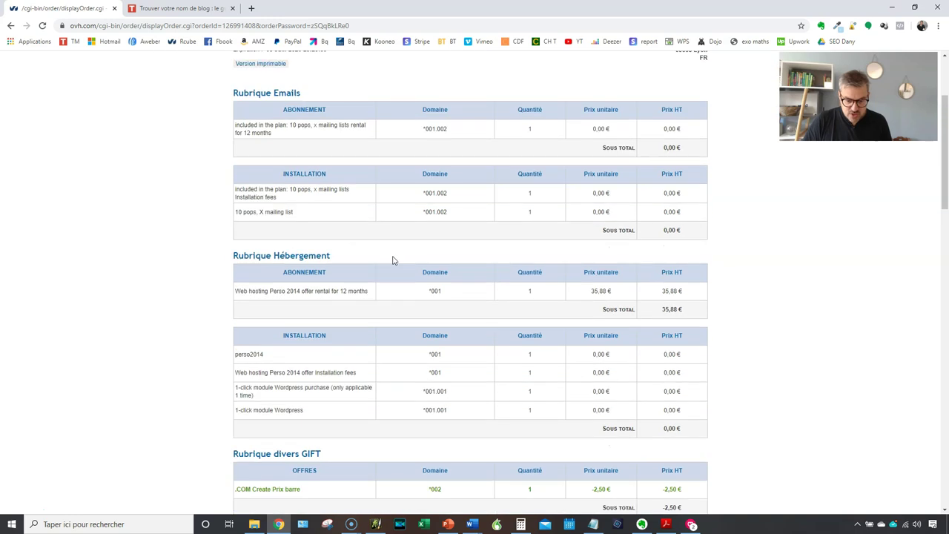
scroll(387, 272, "down", 2)
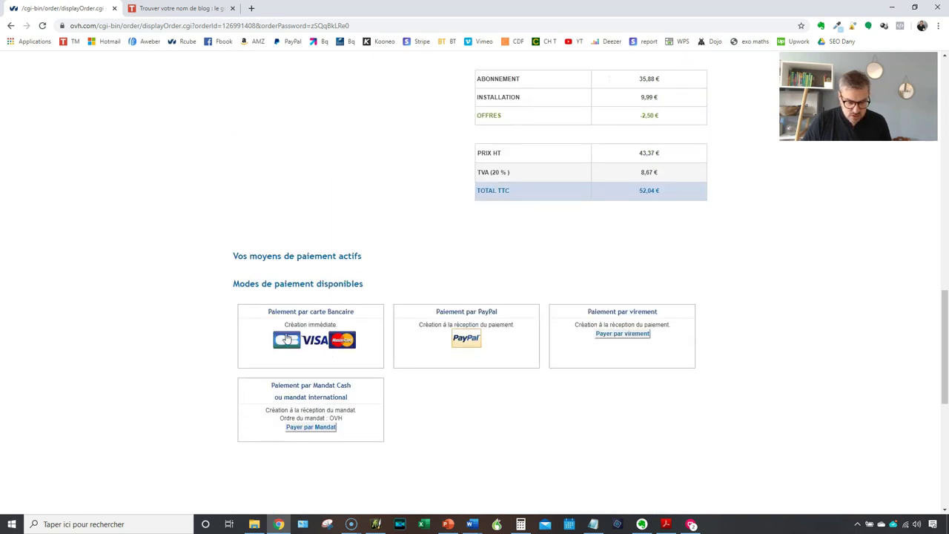
left_click(284, 345)
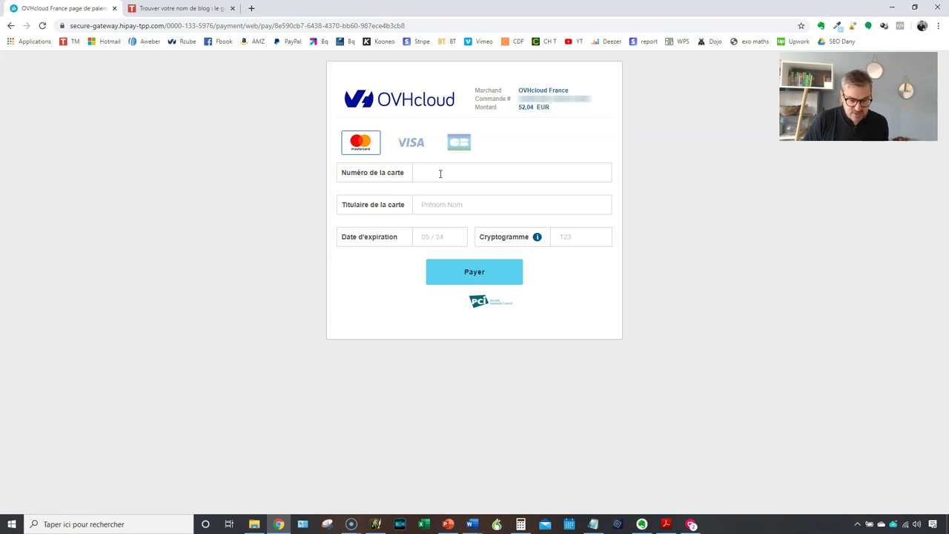
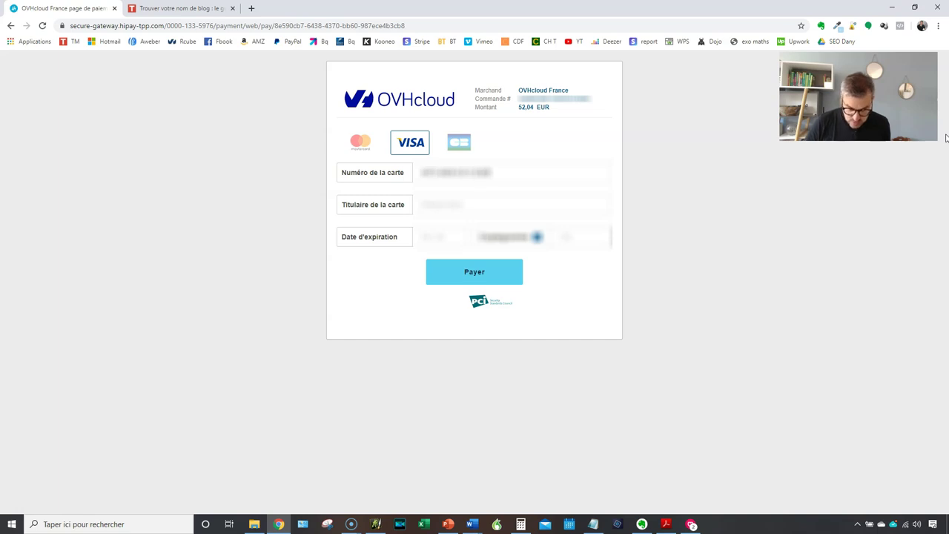
Step: Fill in the card number, cardholder name, expiry month 12 and security code, then submit the payment
left_click(519, 209)
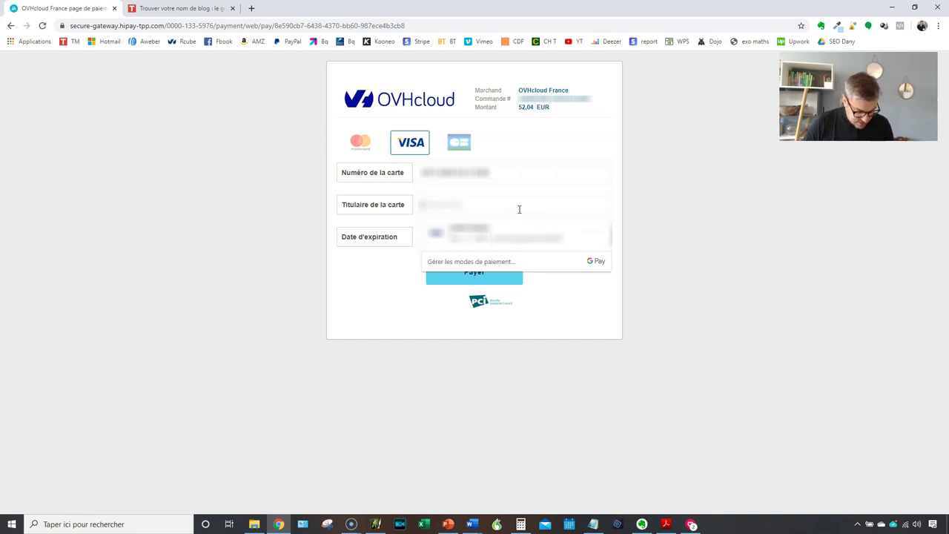
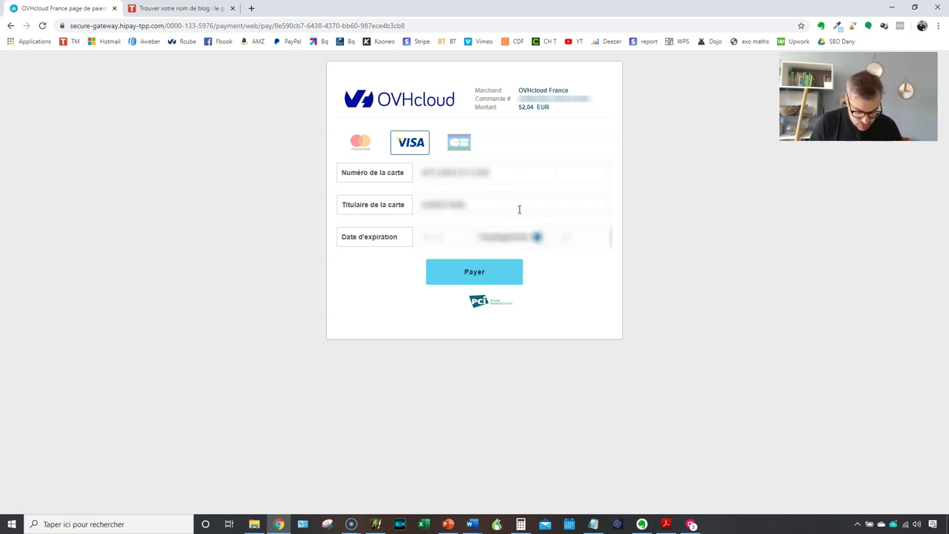
type(" Consulting SAS")
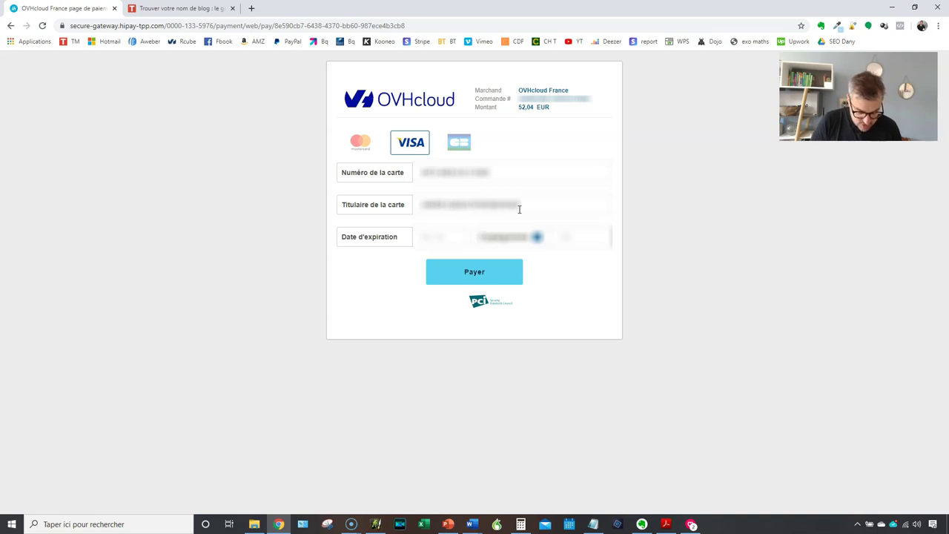
left_click(433, 238)
type("12")
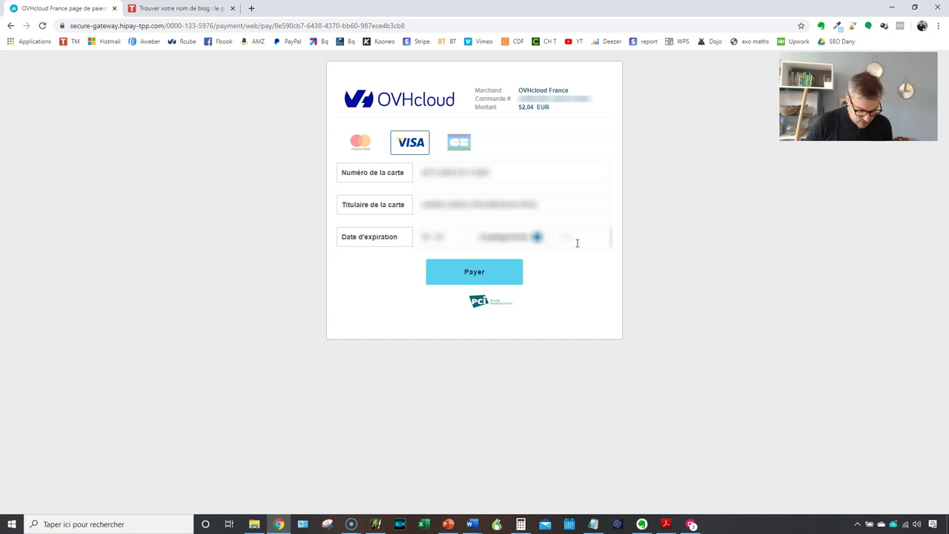
left_click(575, 243)
left_click(472, 281)
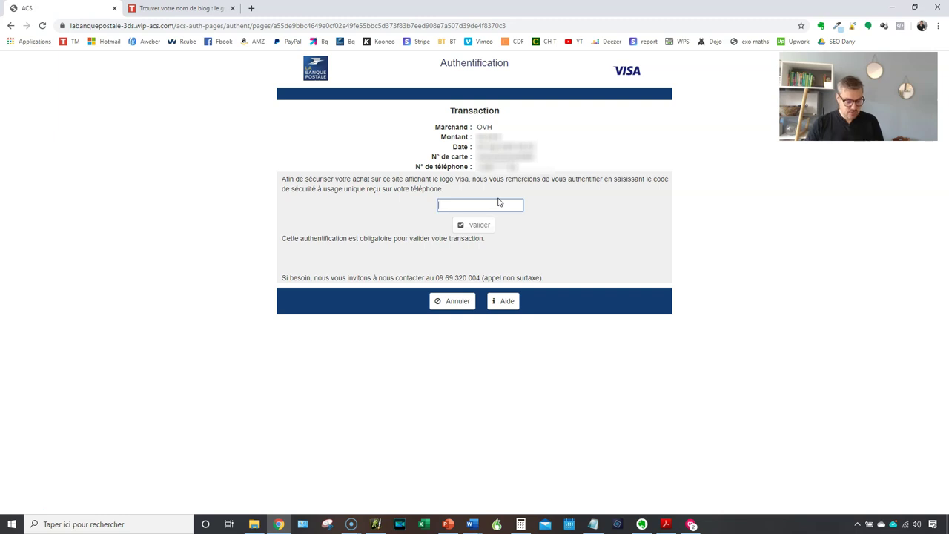
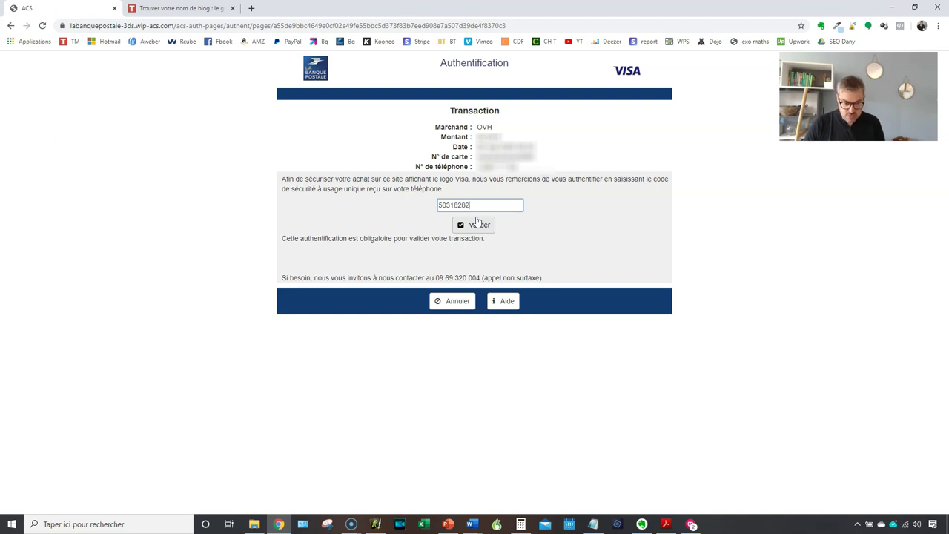
Step: Enter the one-time SMS security code and validate the bank authentication
left_click(477, 223)
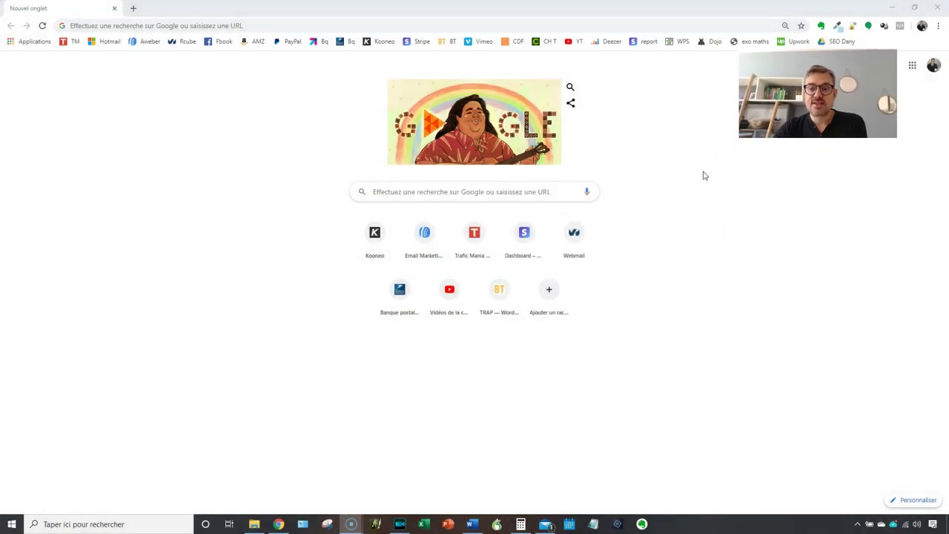
Step: Switch to the Outlook inbox to see OVHcloud's 'Validation de votre commande' email
left_click(549, 525)
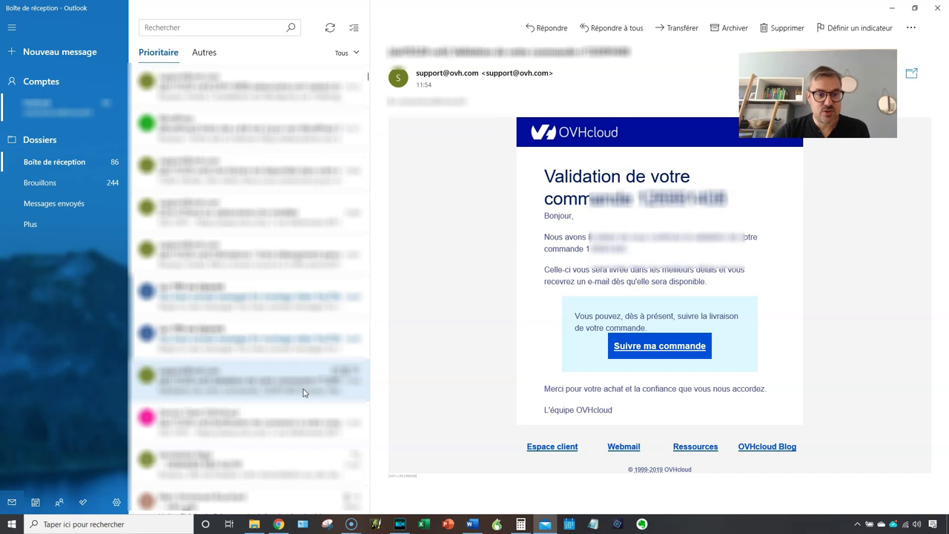
Step: Read OVH's hosting welcome, MXPLAN installation and invoice emails, then open the WordPress update message
left_click(275, 267)
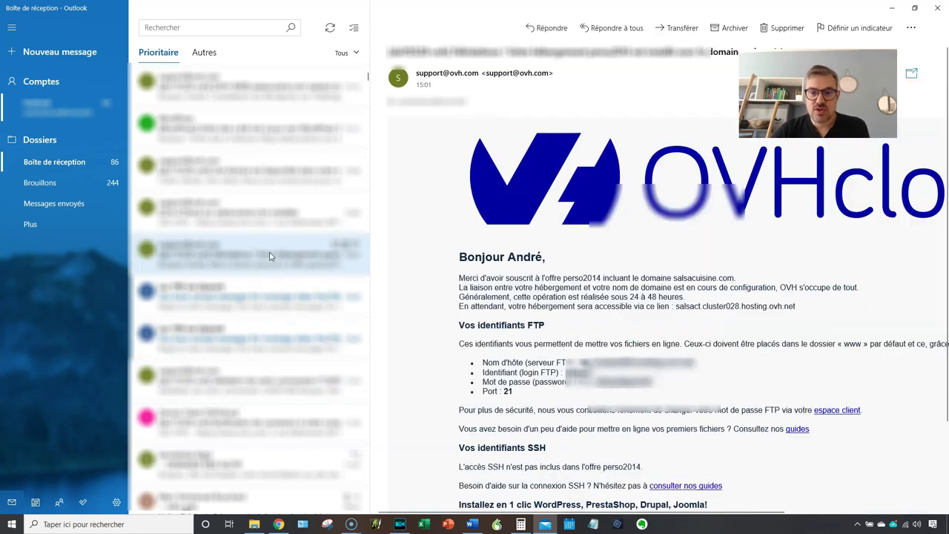
scroll(565, 273, "down", 2)
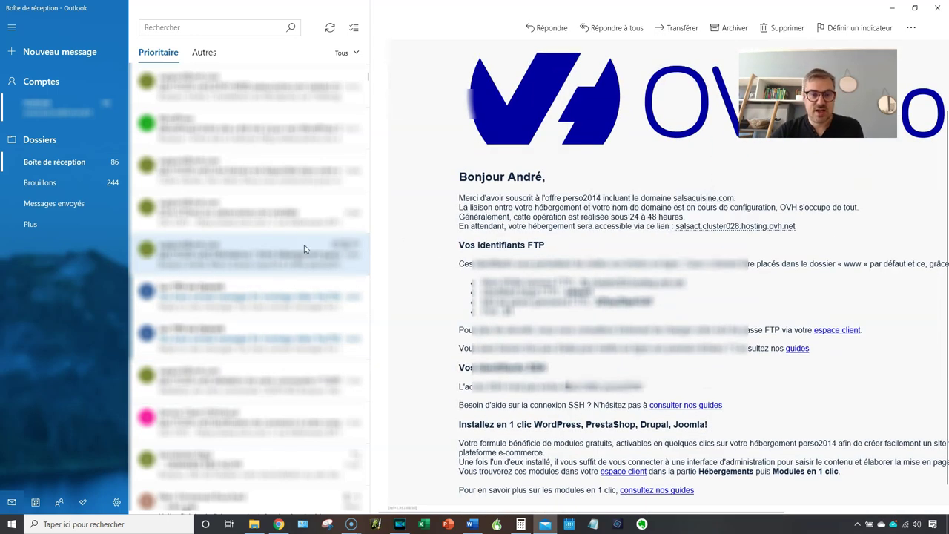
left_click_drag(460, 243, 551, 250)
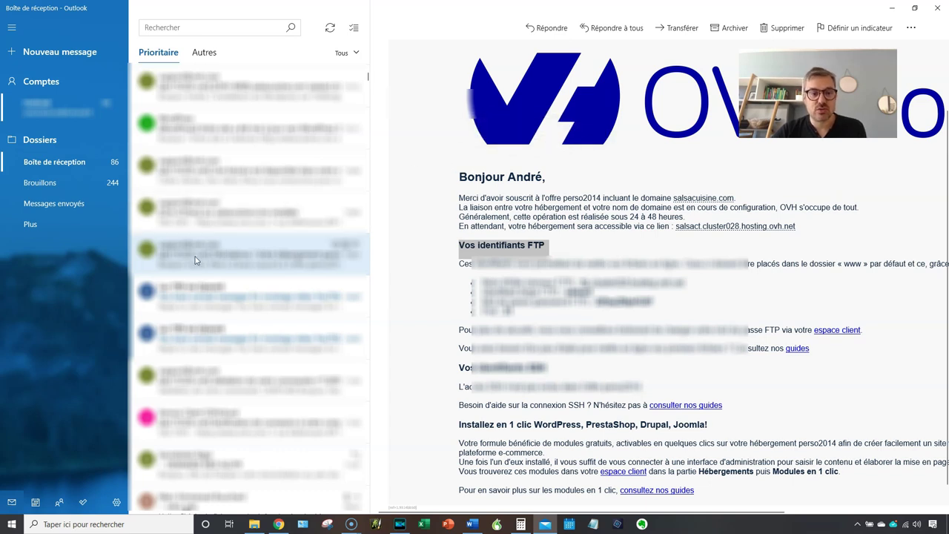
left_click(221, 213)
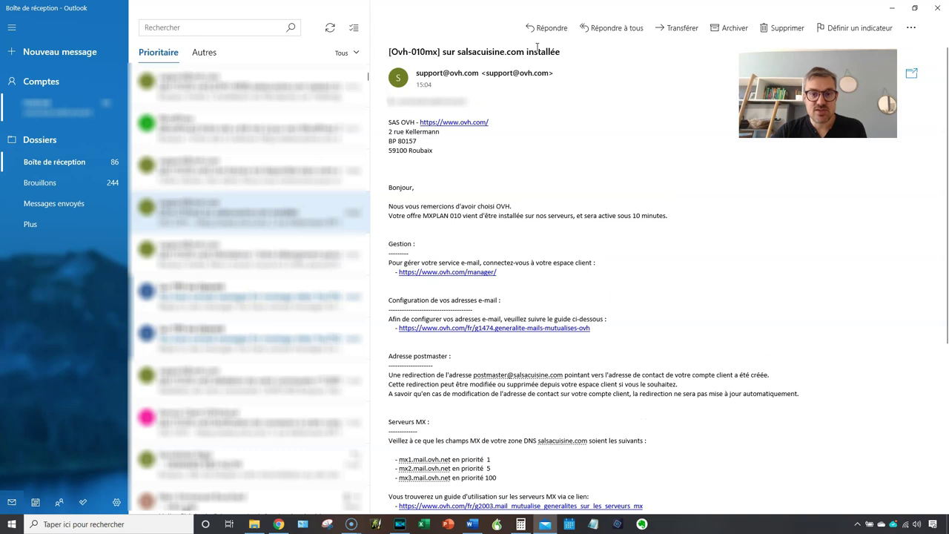
left_click(261, 183)
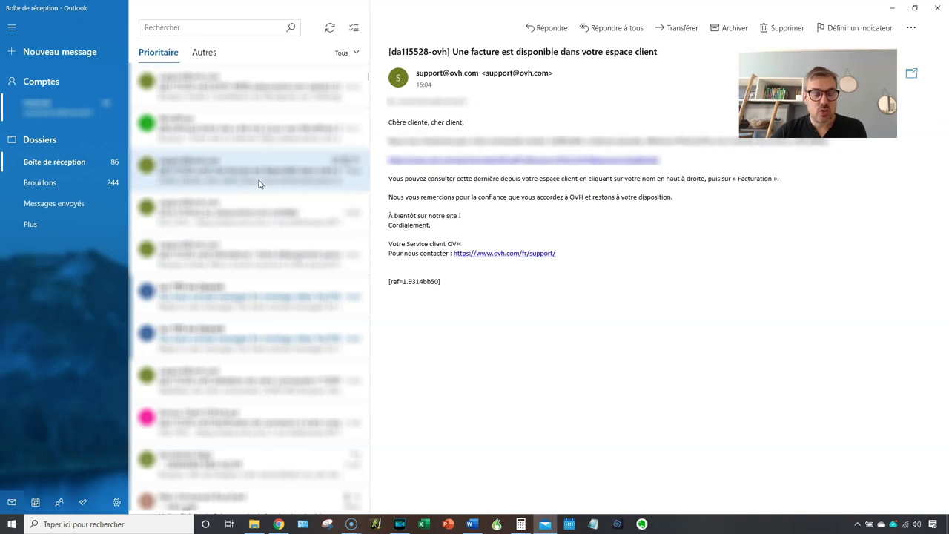
left_click(261, 142)
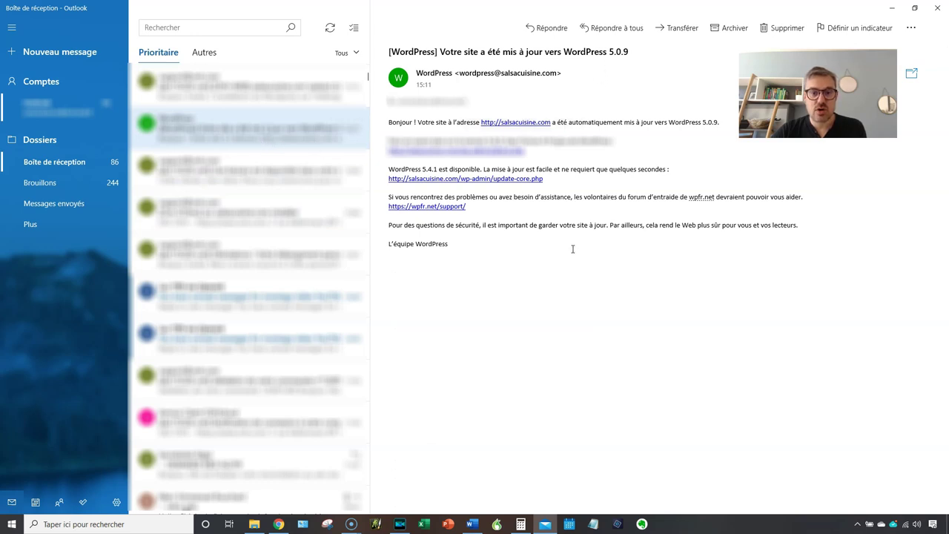
Step: Read the WordPress installation email's login details, then bring the salsacuisine.com site forward in Chrome
left_click(281, 96)
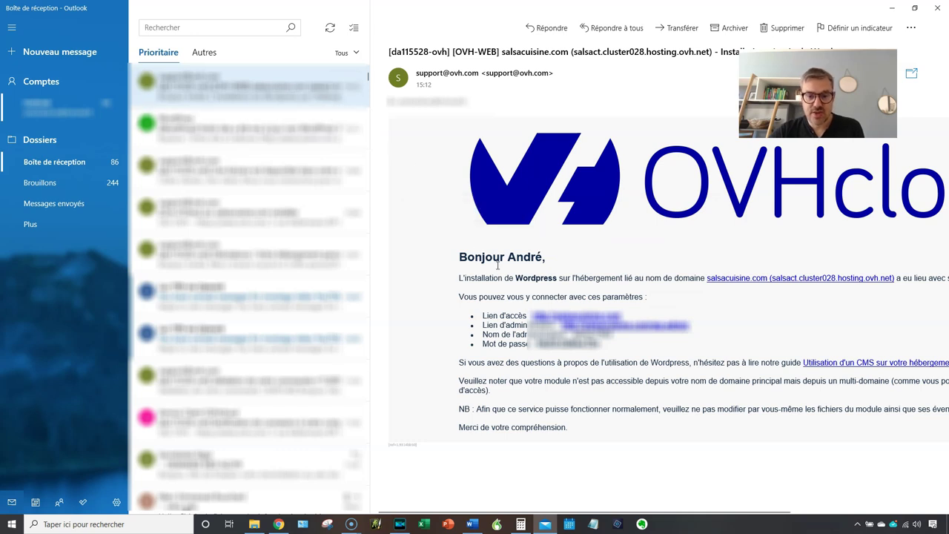
left_click_drag(483, 324, 533, 335)
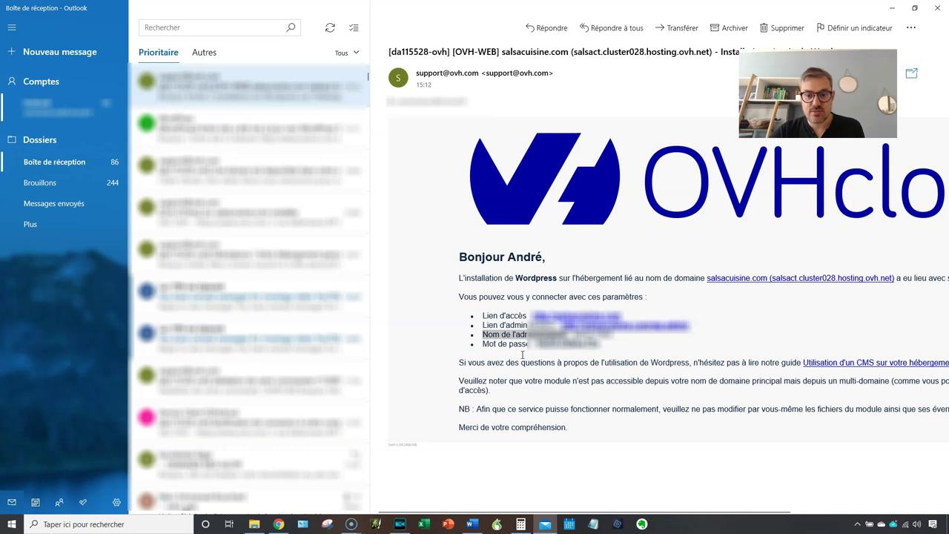
left_click(495, 349)
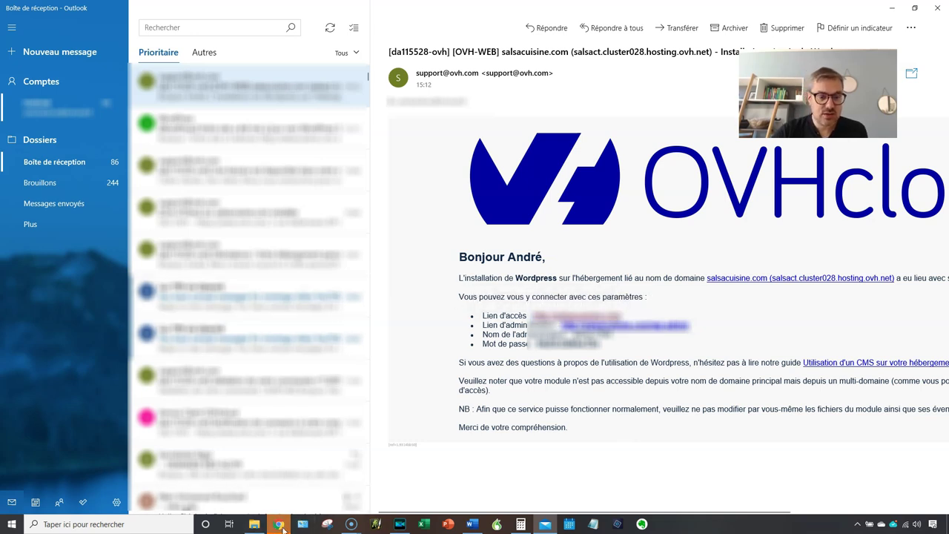
left_click(281, 525)
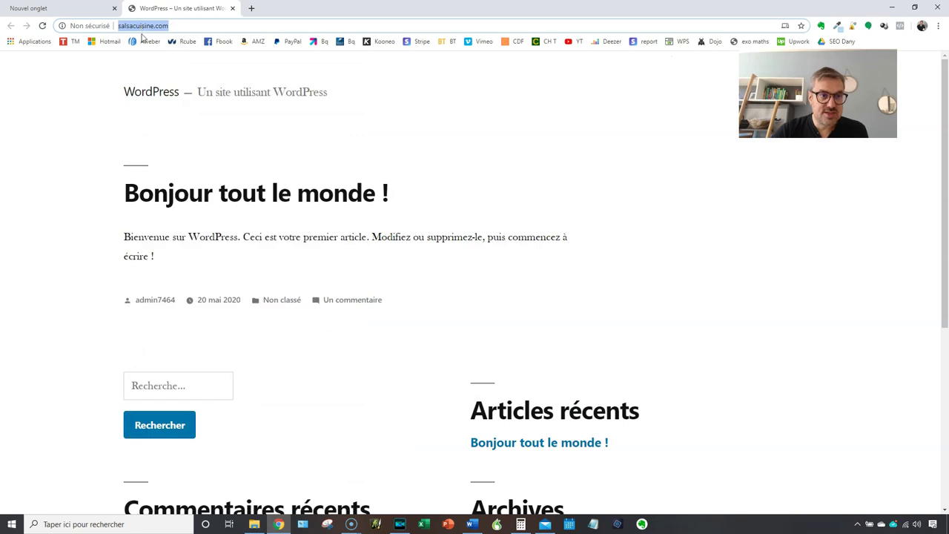
Step: Browse the salsacuisine.com homepage and append /wp-admin to the site address
left_click(195, 149)
scroll(344, 226, "down", 4)
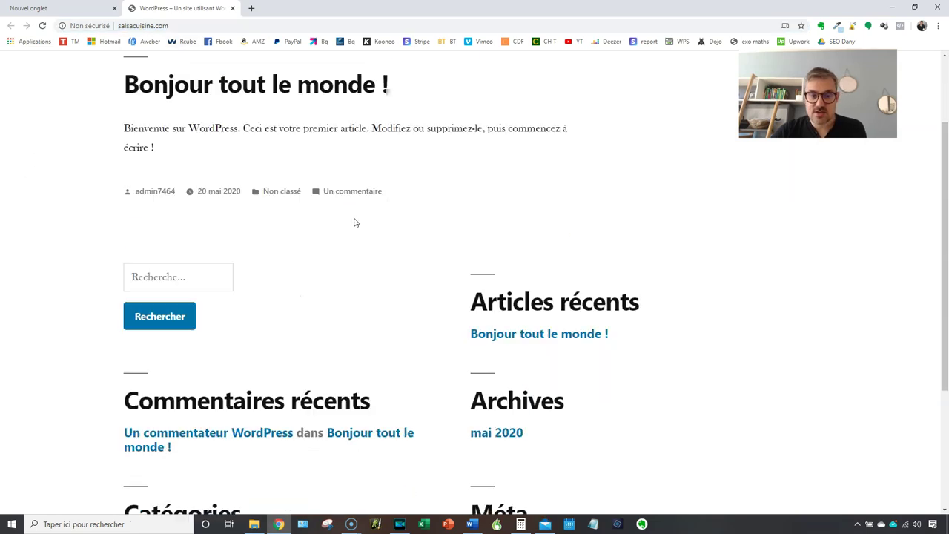
scroll(358, 249, "up", 4)
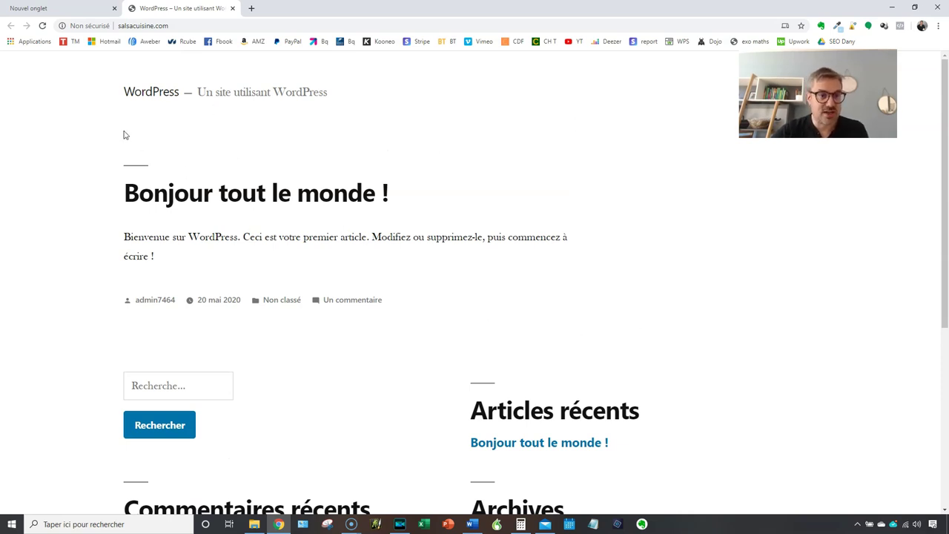
left_click(198, 27)
left_click(198, 26)
type("/wp-admin")
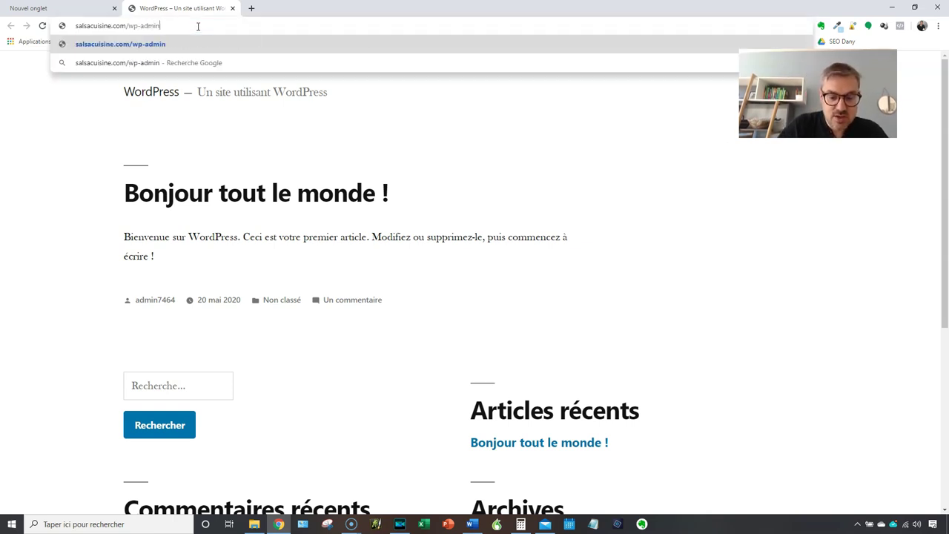
Step: Load the wp-admin login page and paste in the admin username from the OVH email
key("Return")
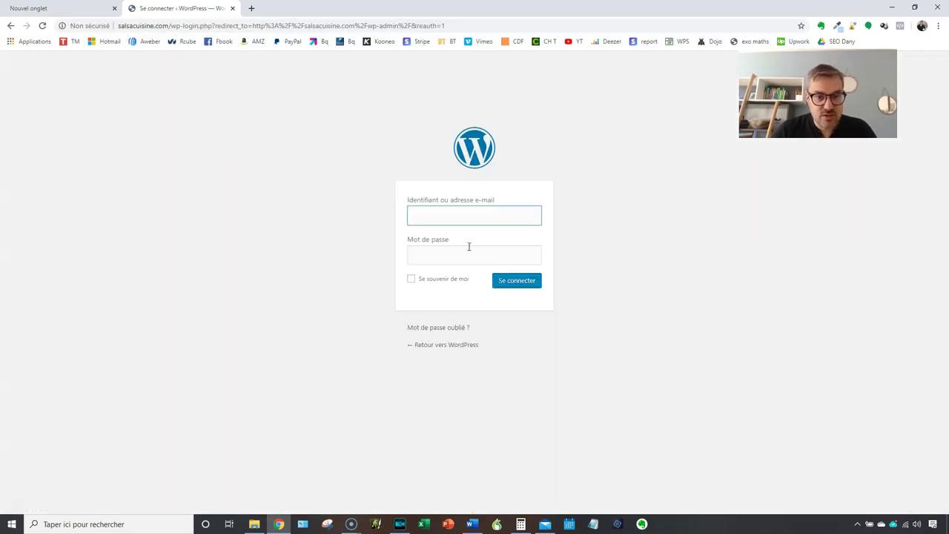
key("alt+Tab")
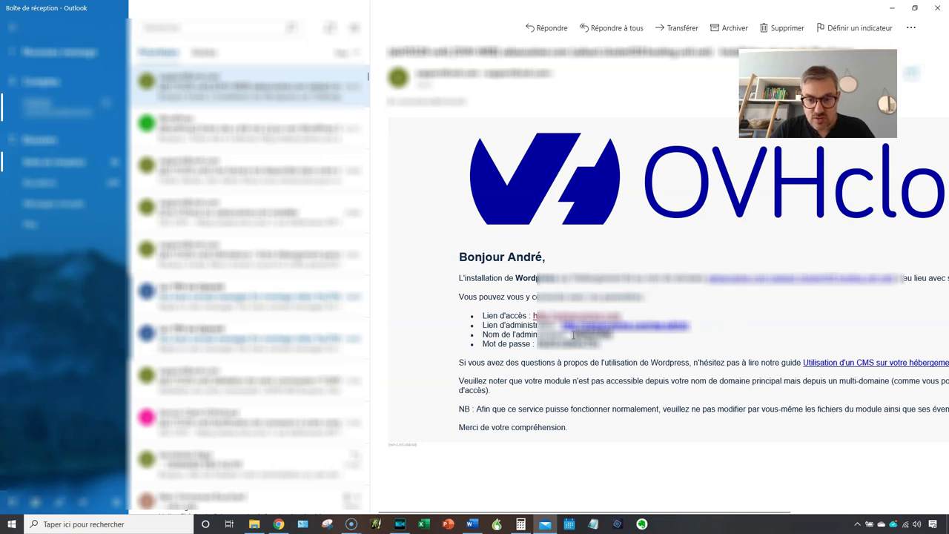
key("alt+Tab")
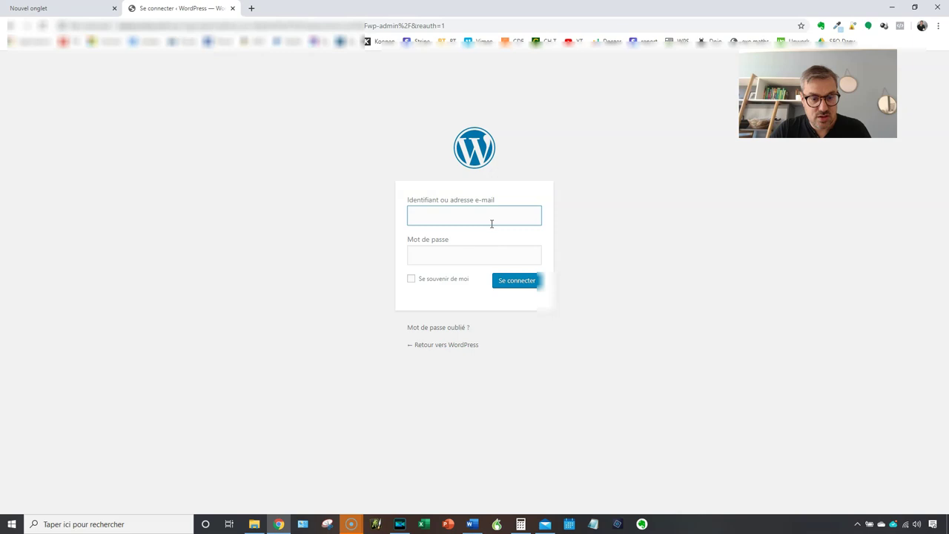
key("ctrl+v")
Step: Copy the password from the OVH email into the login form and sign in
key("alt+Tab")
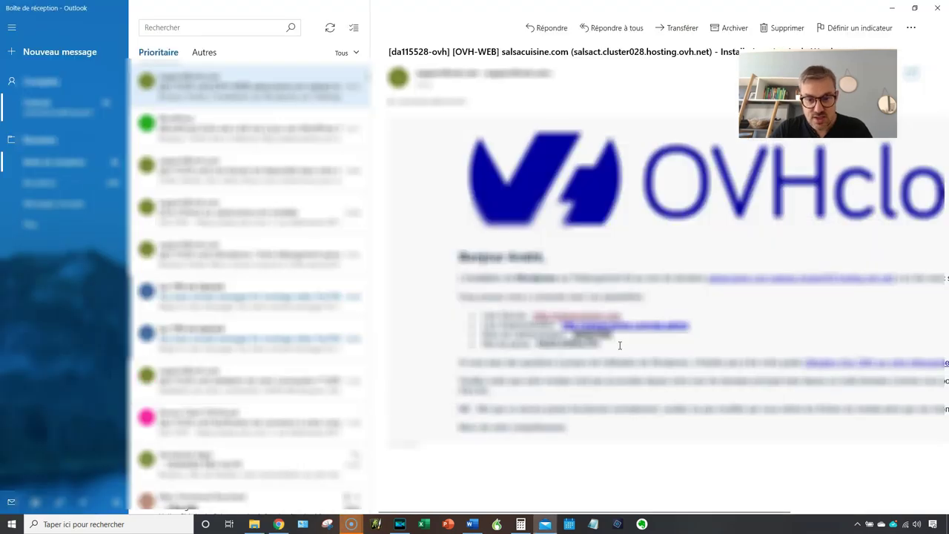
left_click_drag(620, 345, 537, 346)
left_click_drag(599, 347, 539, 349)
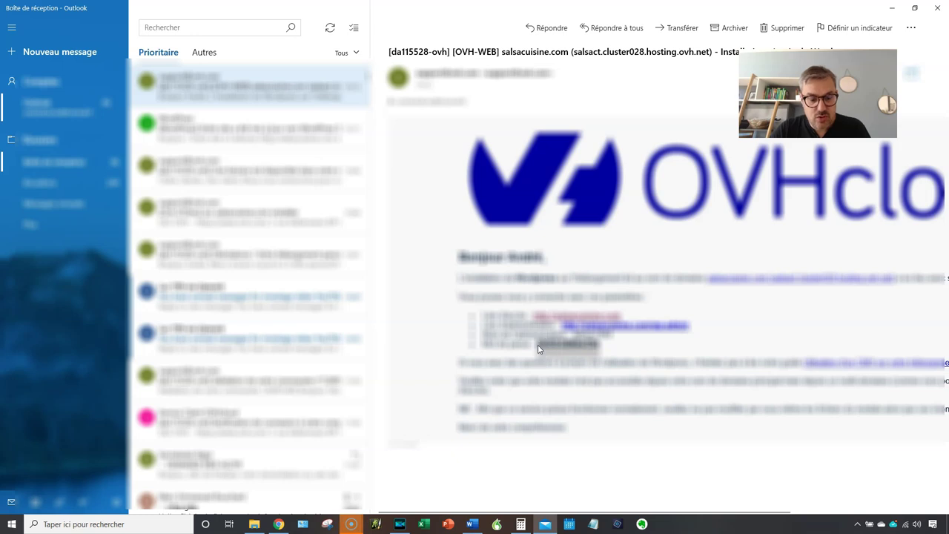
key("ctrl+c")
key("alt+Tab")
left_click(458, 255)
key("ctrl+v")
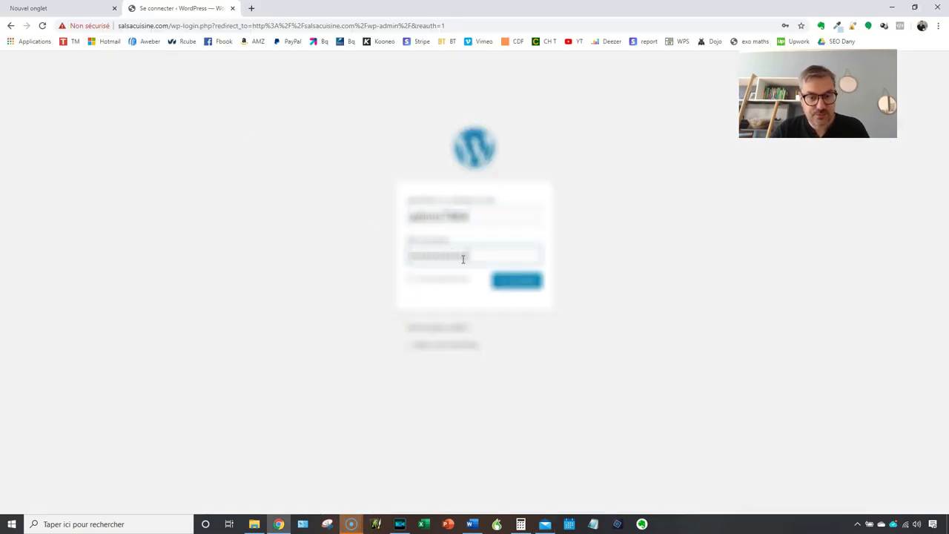
left_click(515, 282)
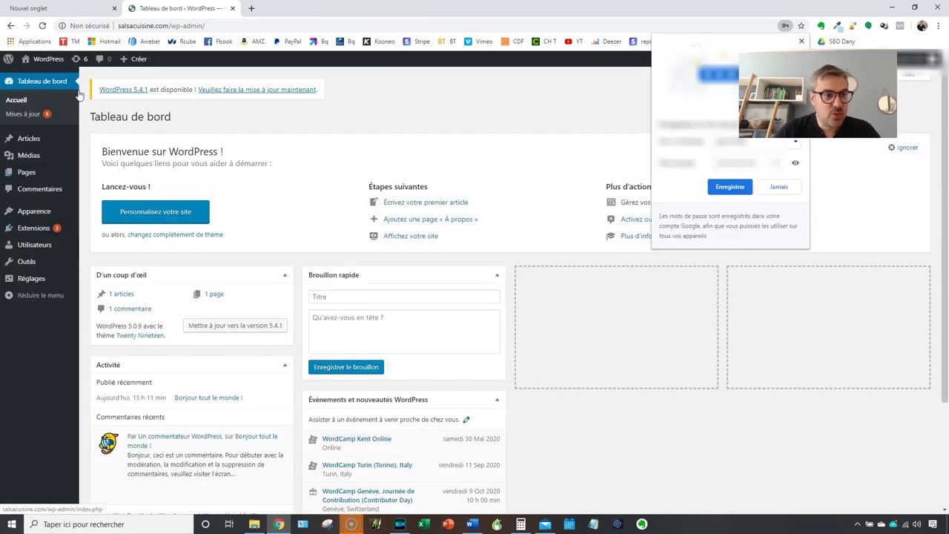
Step: Start a new article via Créer > Article, dismissing the editor tip and password-save prompt
mouse_move(133, 59)
left_click(135, 77)
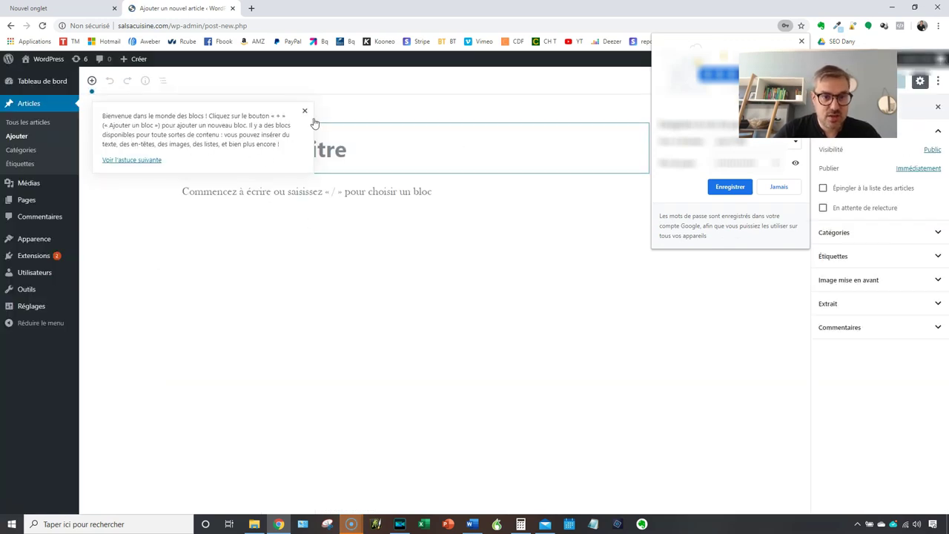
left_click(304, 111)
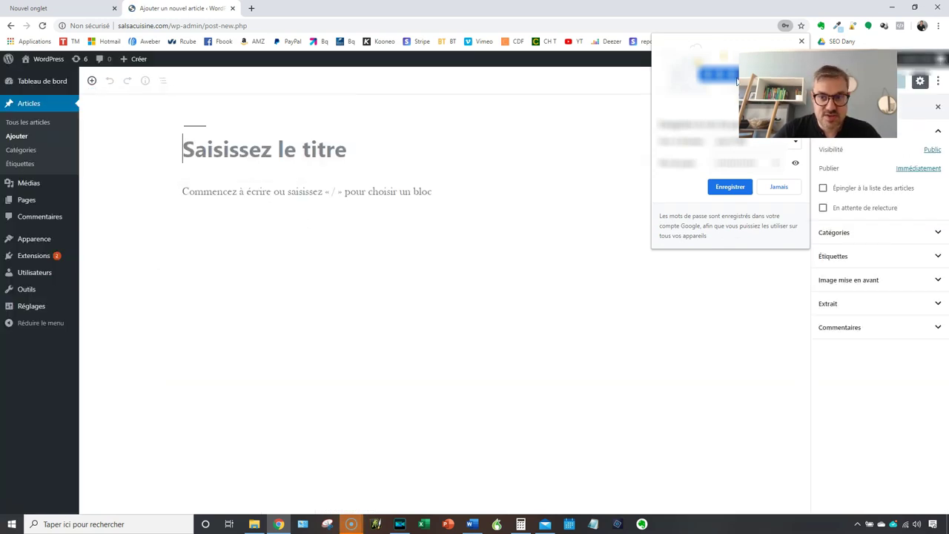
left_click(801, 41)
Step: Title the article 'Bienvenue sur salsa cuisine, le meilleur blog de cuisine mexicaine'
type("bie")
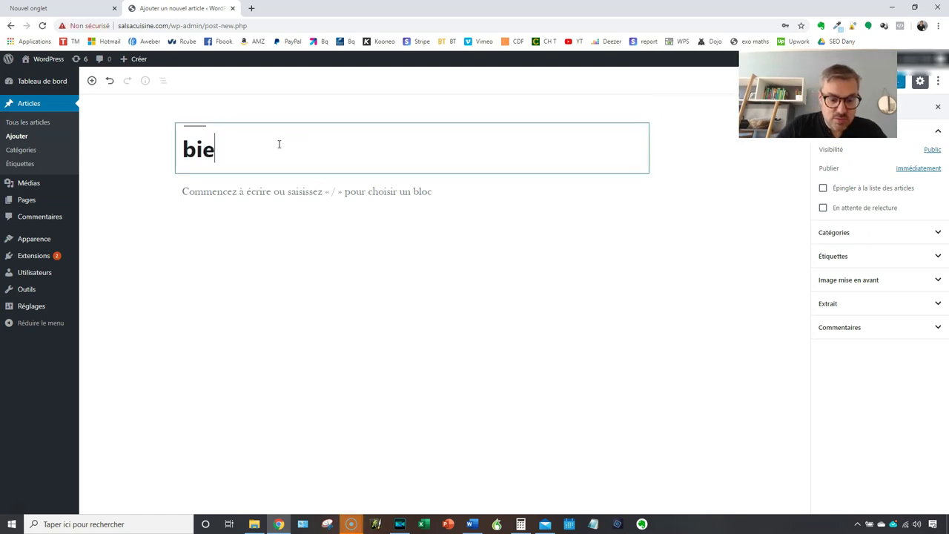
type("nvenue sur salsa cuis")
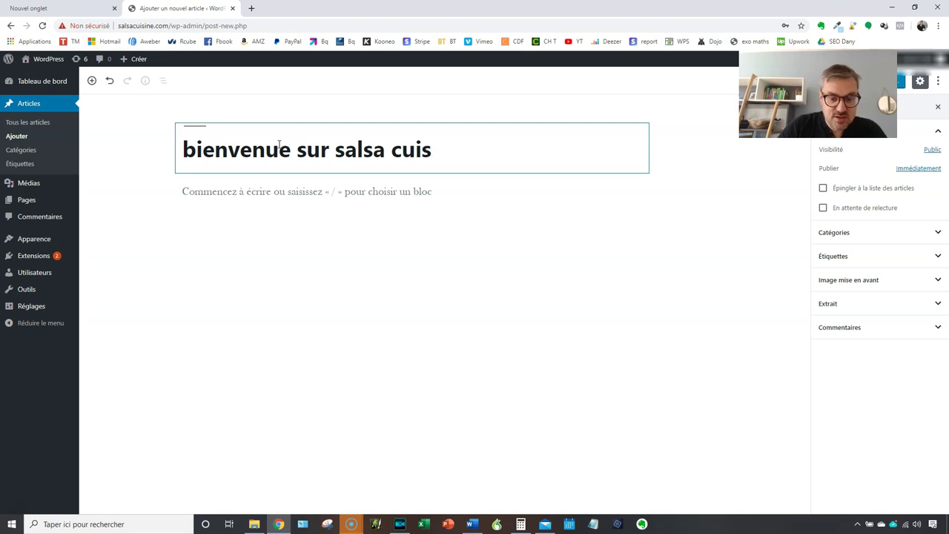
type("ine, le meilleur blog de cuis")
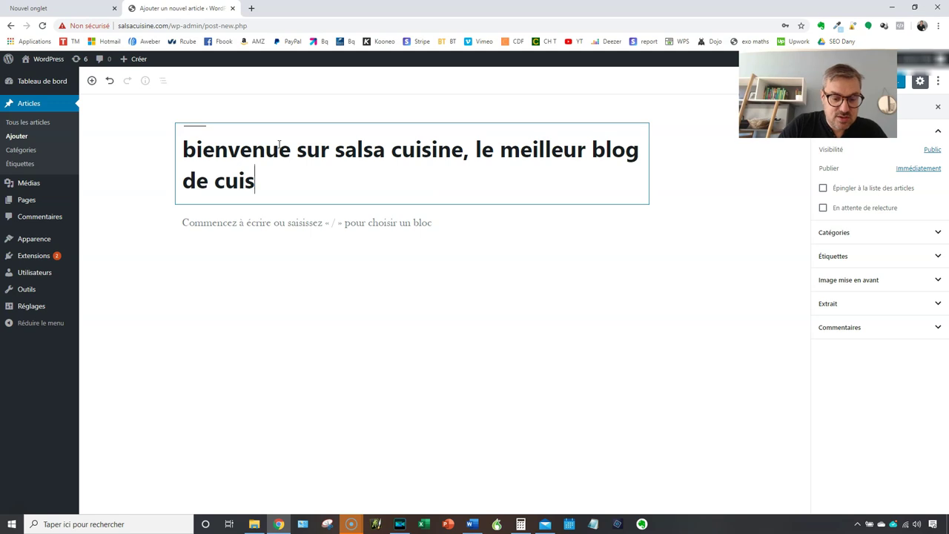
type("ine mexicaine")
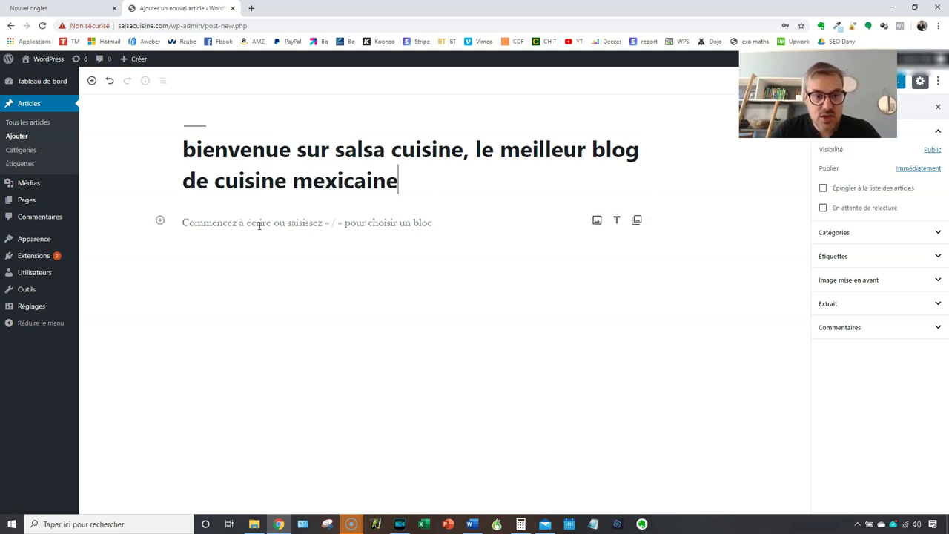
left_click(176, 154)
key("shift+Right")
key("BackSpace")
type("B")
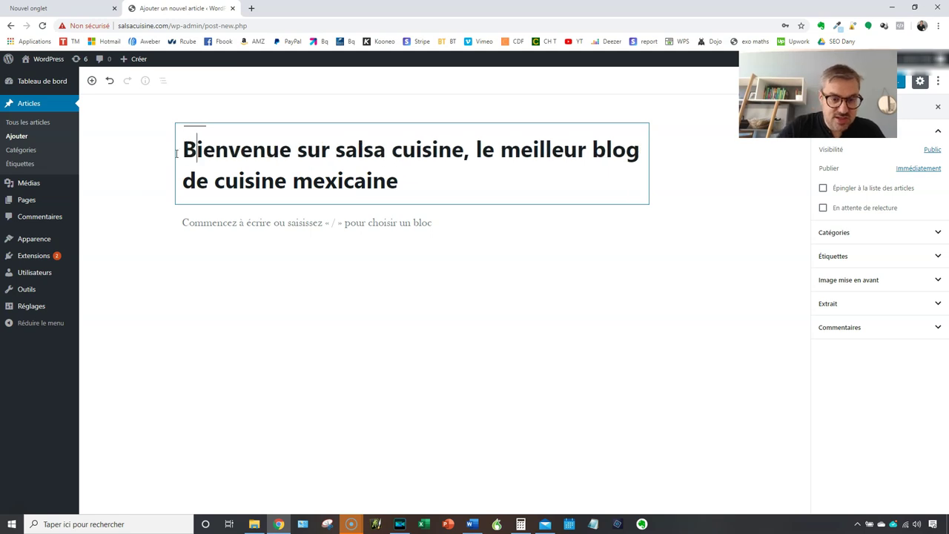
Step: Add a filler first paragraph and open the pre-publish check
left_click(293, 225)
type("dgnsdlkngblksdnmbkgnsdlf")
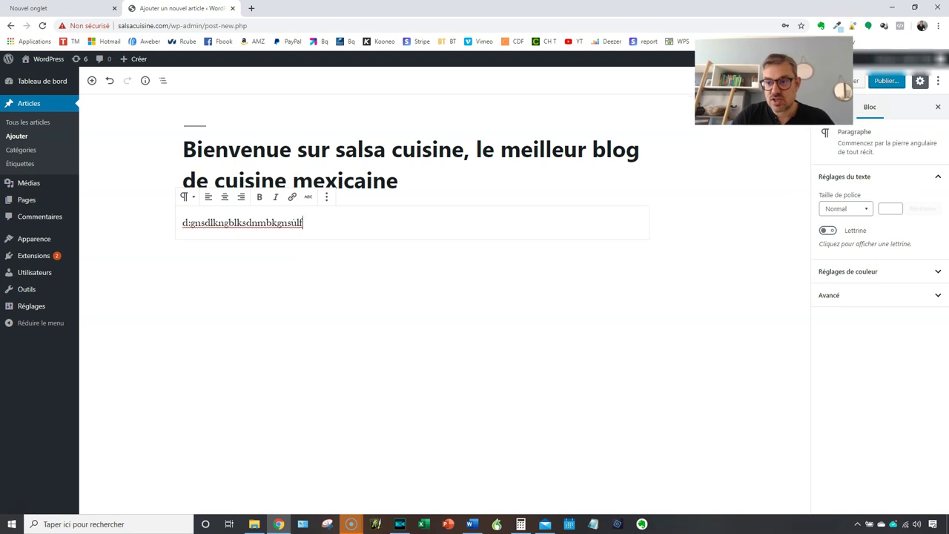
left_click(900, 83)
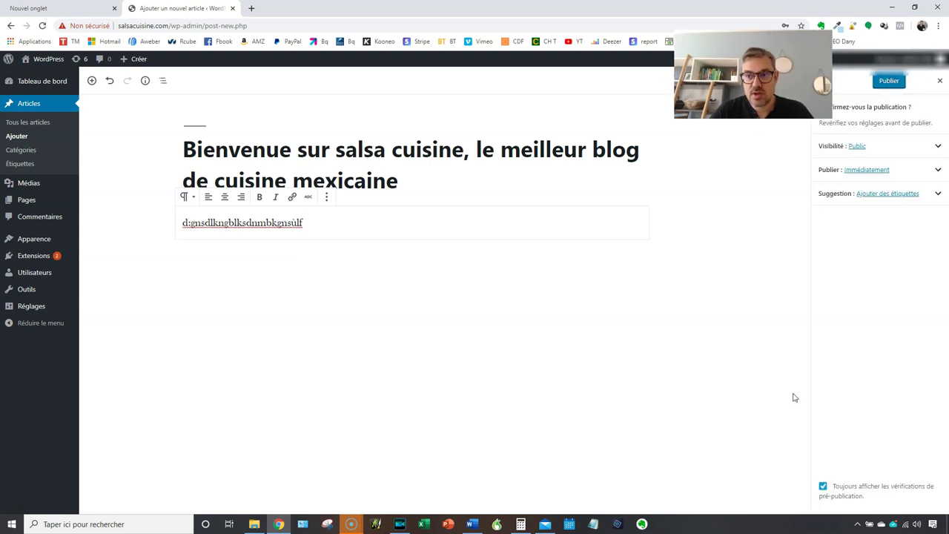
Step: Publish the welcome article and go to the live site from the admin bar menu
left_click(881, 84)
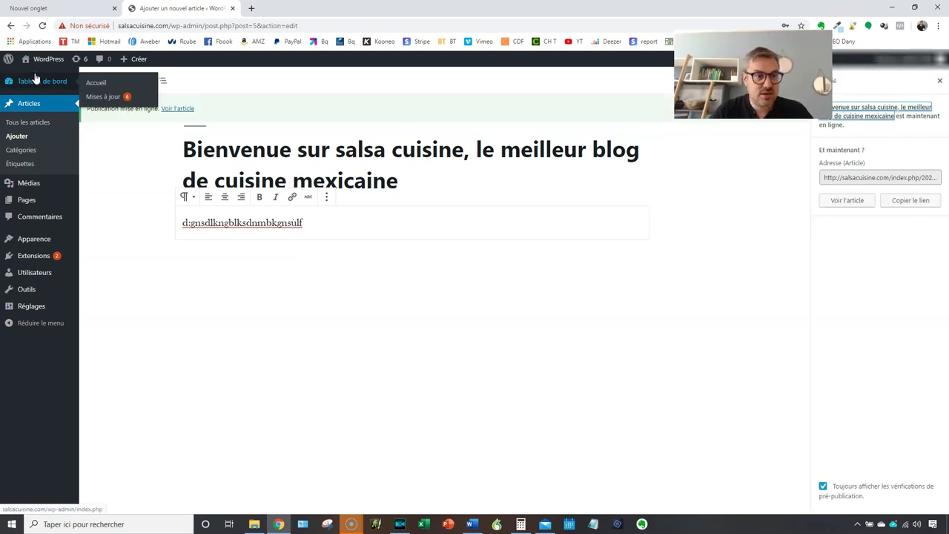
mouse_move(43, 69)
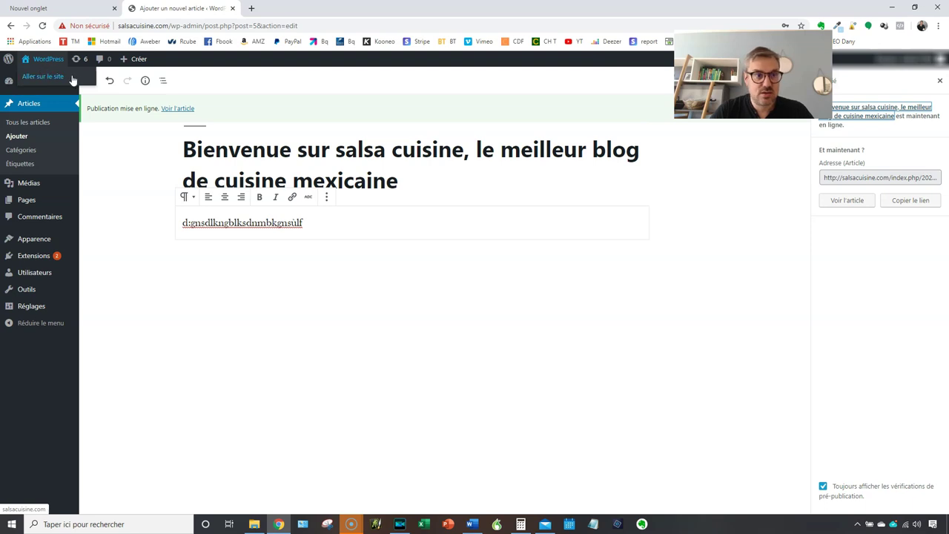
left_click(38, 59)
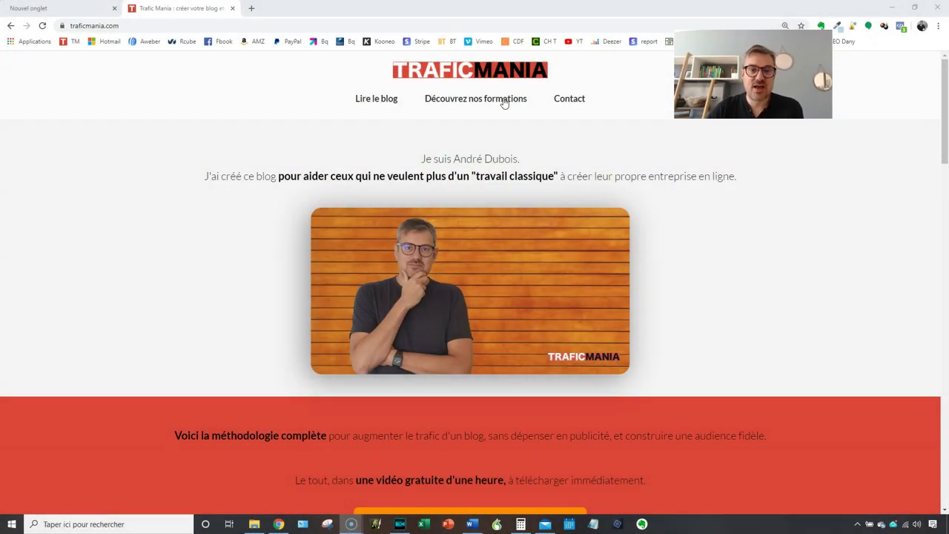
Step: Open Trafic Mania's 'Découvrez nos formations' list and launch the beginner blogging course in a new tab
left_click(504, 99)
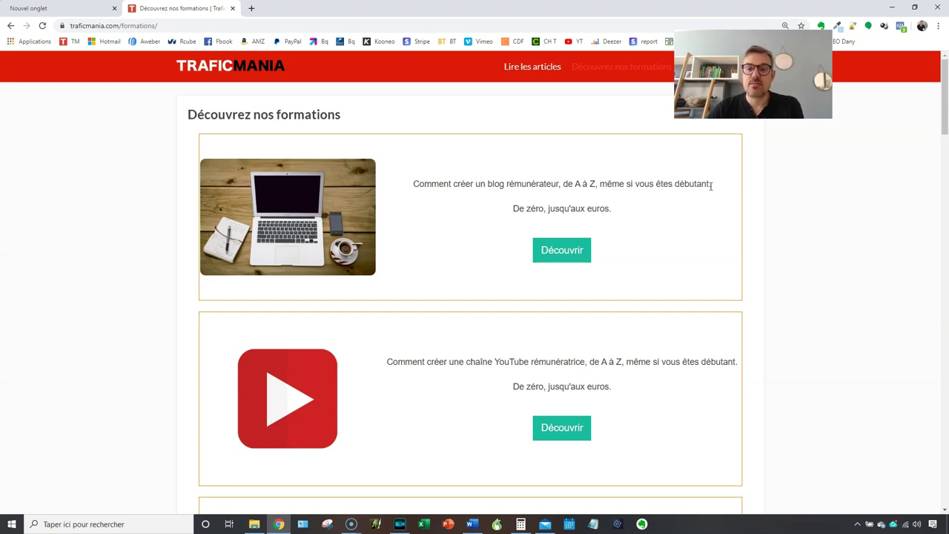
left_click(568, 255)
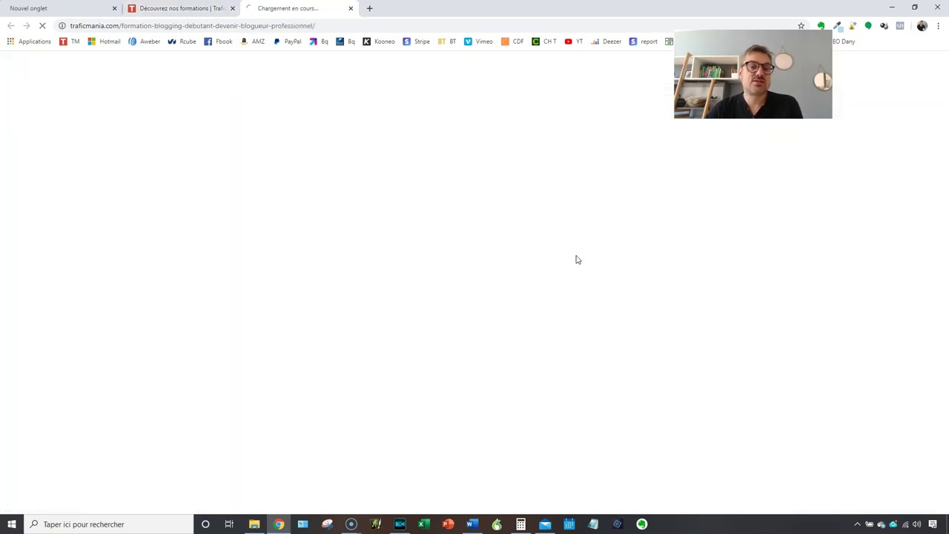